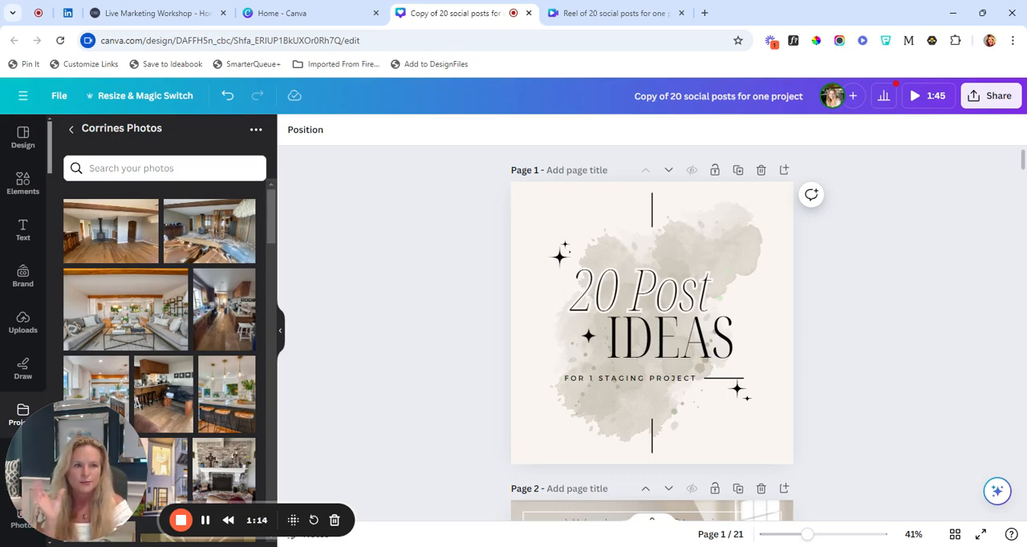
Replace the page 2 photo with the wood-beamed living room and the "Stay Tuned" photo with the kitchen island and wooden stools
{"action": "scroll", "coordinate": [927, 385], "scroll_direction": "down", "scroll_amount": 4}
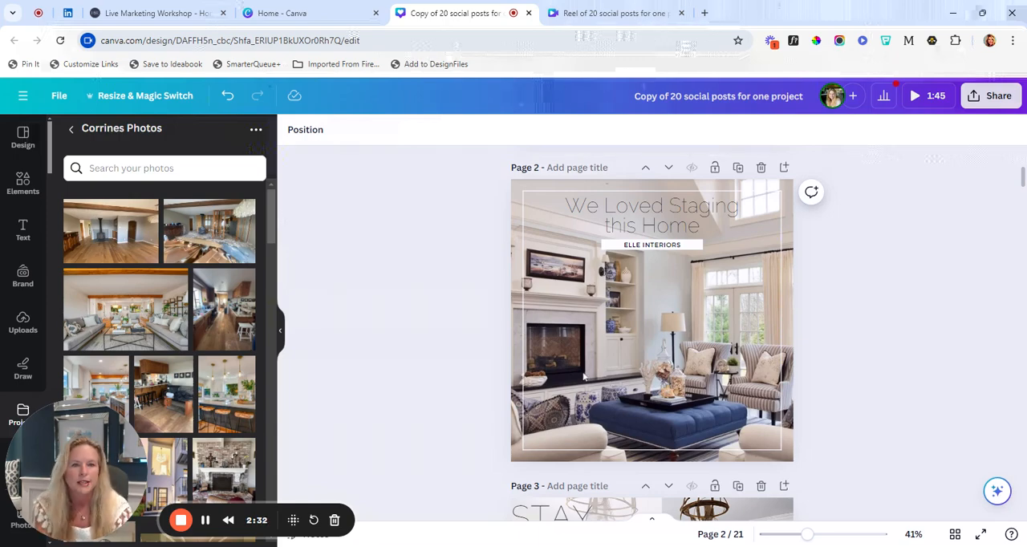
{"action": "left_click", "coordinate": [151, 331]}
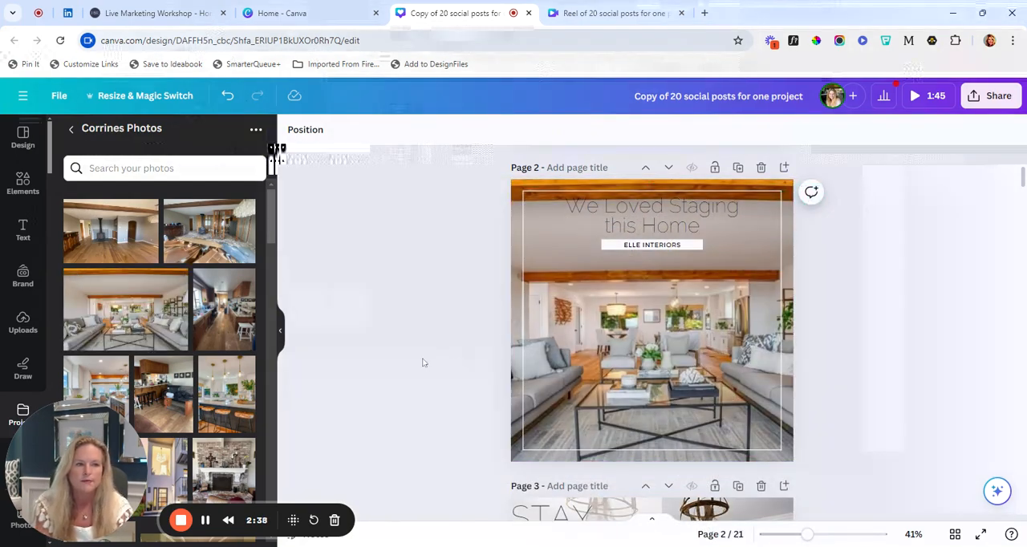
{"action": "scroll", "coordinate": [423, 362], "scroll_direction": "down", "scroll_amount": 4}
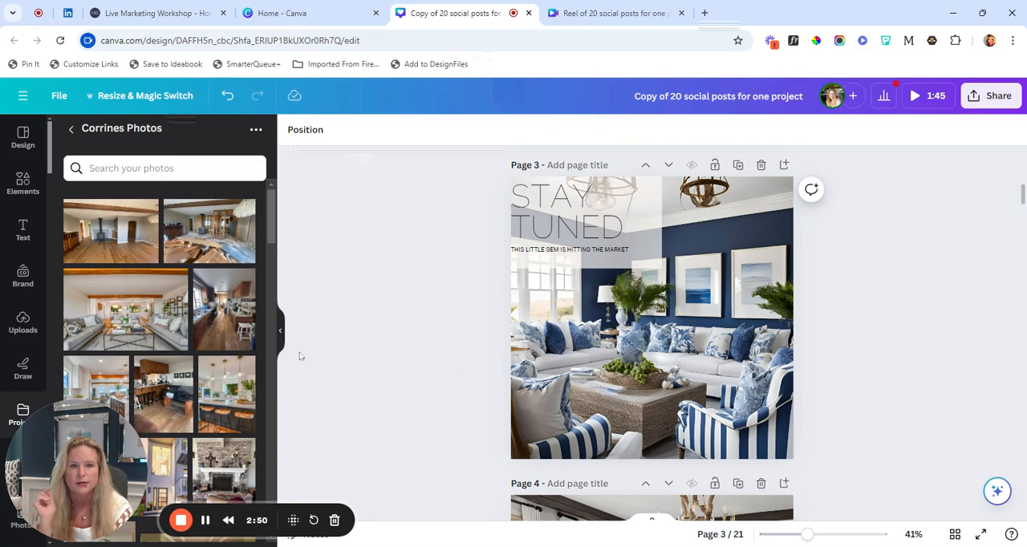
{"action": "left_click_drag", "start_coordinate": [226, 393], "coordinate": [642, 337]}
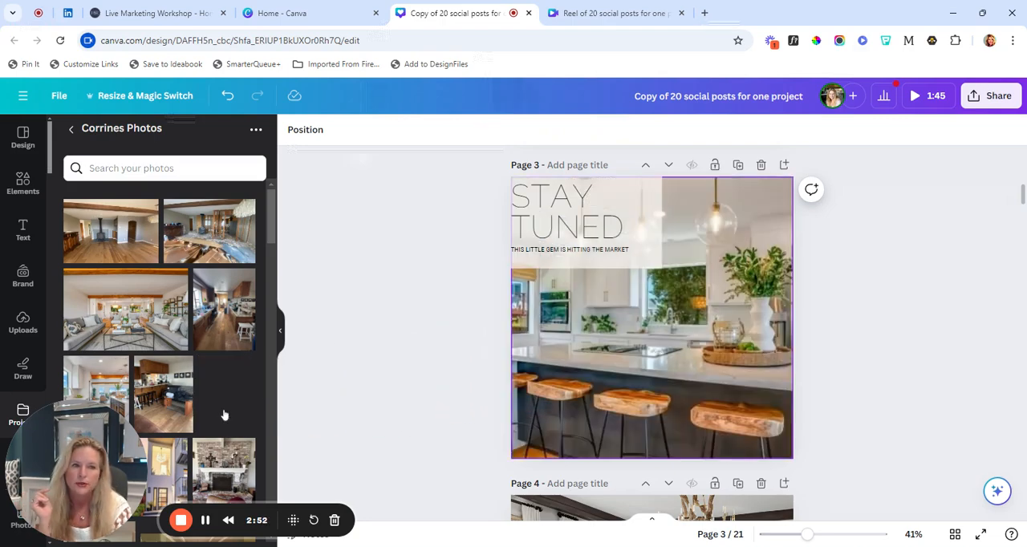
{"action": "left_click_drag", "start_coordinate": [225, 415], "coordinate": [515, 381]}
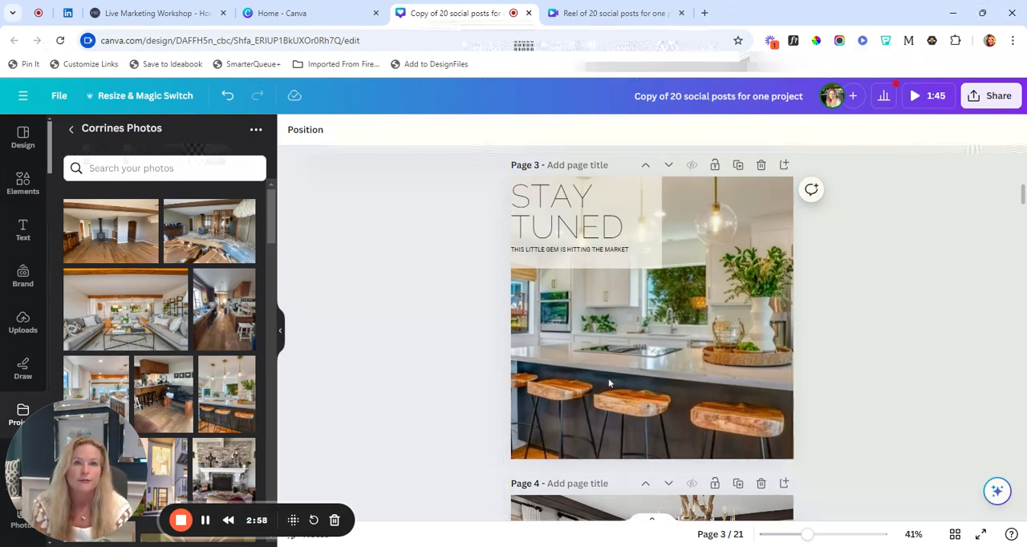
Move the "Stay Tuned" page and the "Just Listed" page ahead of "We Loved Staging this Home", as pages 2 and 3
{"action": "scroll", "coordinate": [608, 384], "scroll_direction": "up", "scroll_amount": 1}
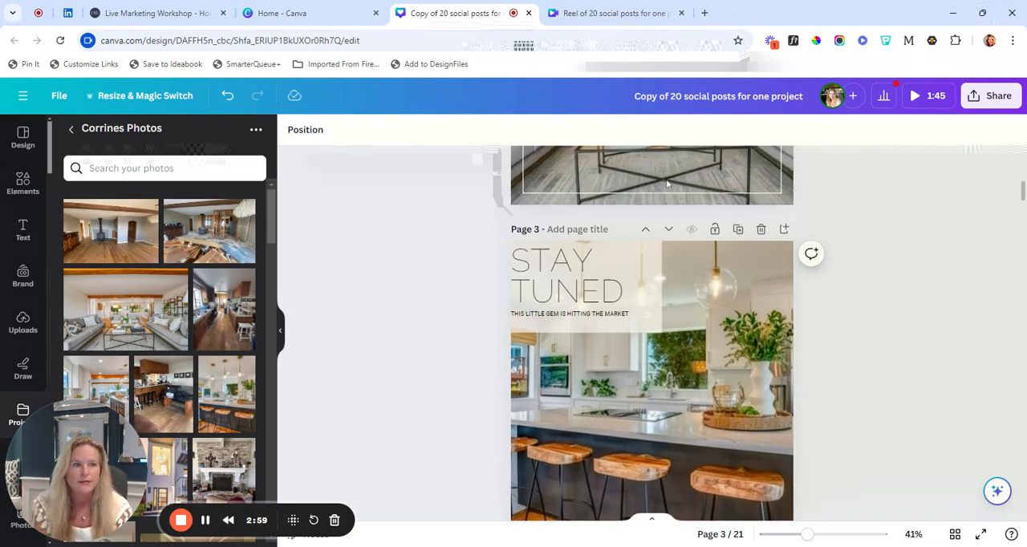
{"action": "left_click", "coordinate": [645, 234]}
{"action": "scroll", "coordinate": [625, 318], "scroll_direction": "down", "scroll_amount": 5}
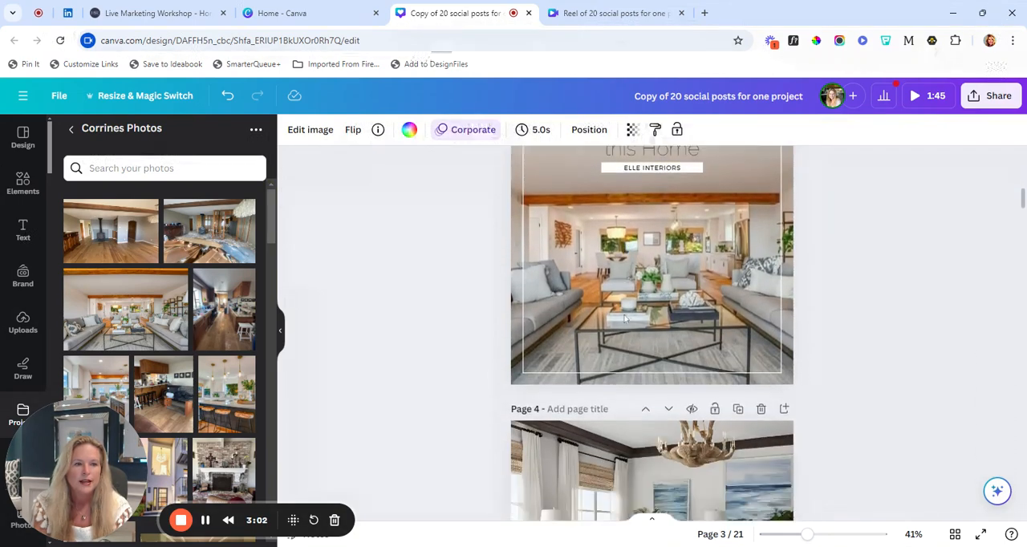
{"action": "scroll", "coordinate": [624, 318], "scroll_direction": "down", "scroll_amount": 4}
{"action": "scroll", "coordinate": [624, 318], "scroll_direction": "up", "scroll_amount": 2}
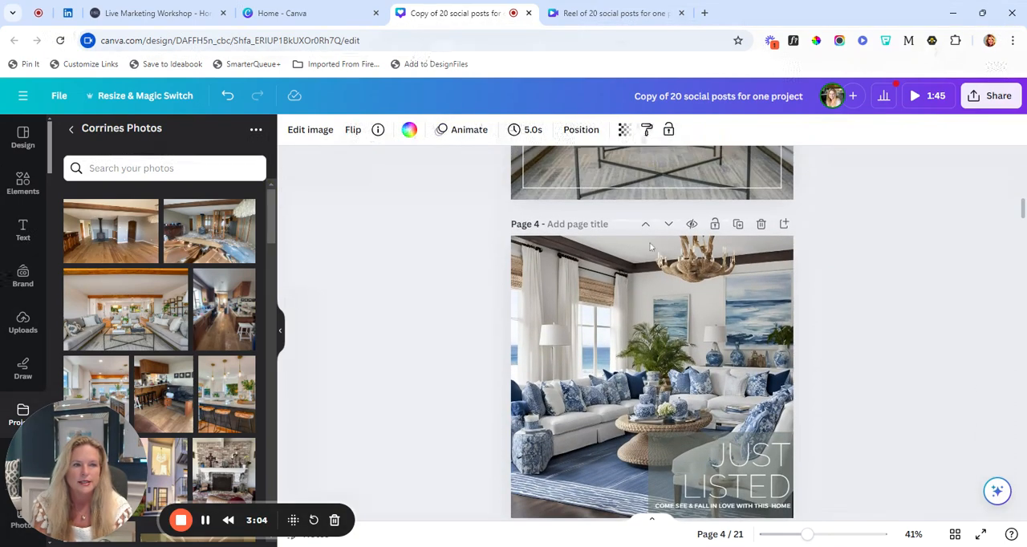
{"action": "left_click", "coordinate": [645, 224]}
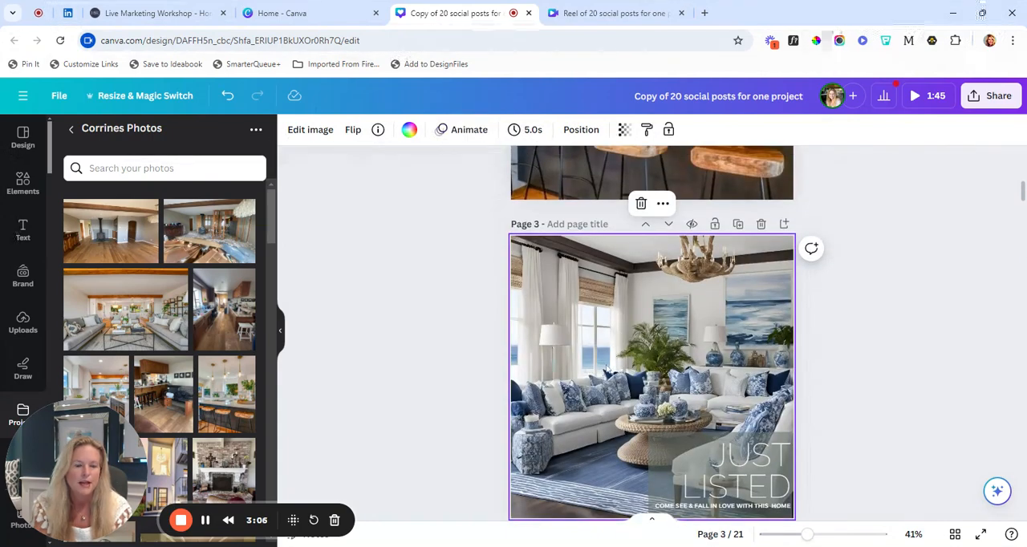
Replace the "Just Listed" background photo with the white bedroom photo with the round mirror and arched window from Corrines Photos
{"action": "scroll", "coordinate": [607, 369], "scroll_direction": "down", "scroll_amount": 1}
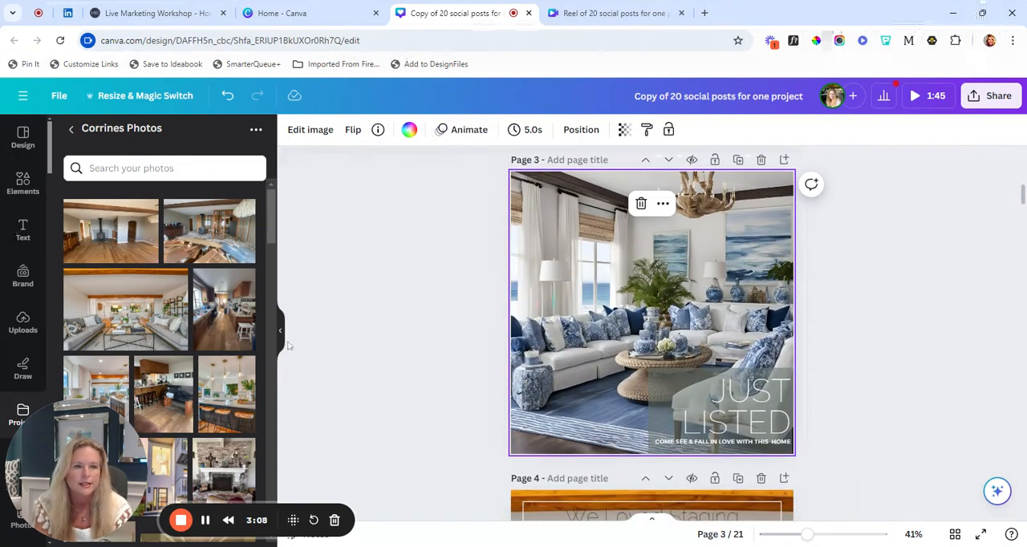
{"action": "scroll", "coordinate": [126, 343], "scroll_direction": "down", "scroll_amount": 3}
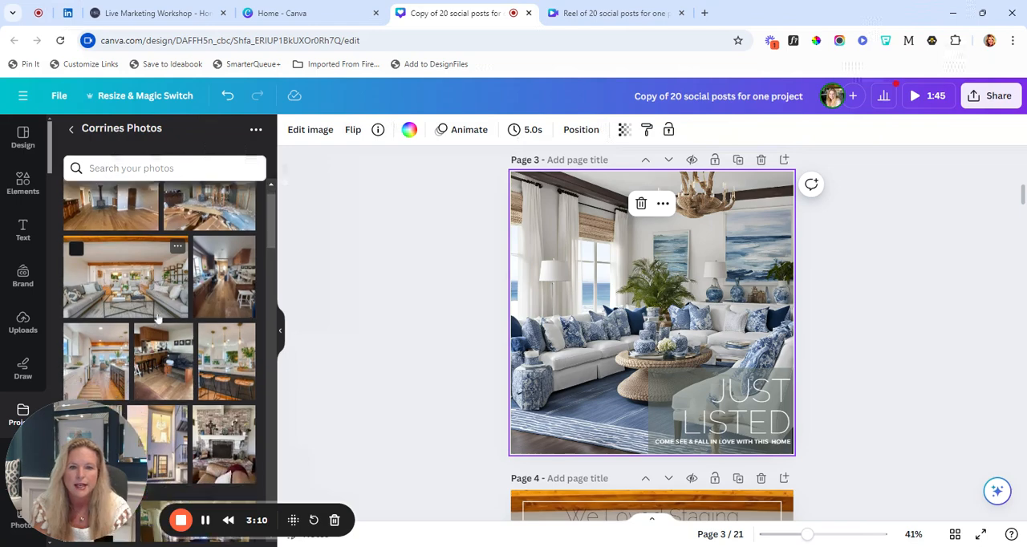
{"action": "scroll", "coordinate": [215, 353], "scroll_direction": "down", "scroll_amount": 2}
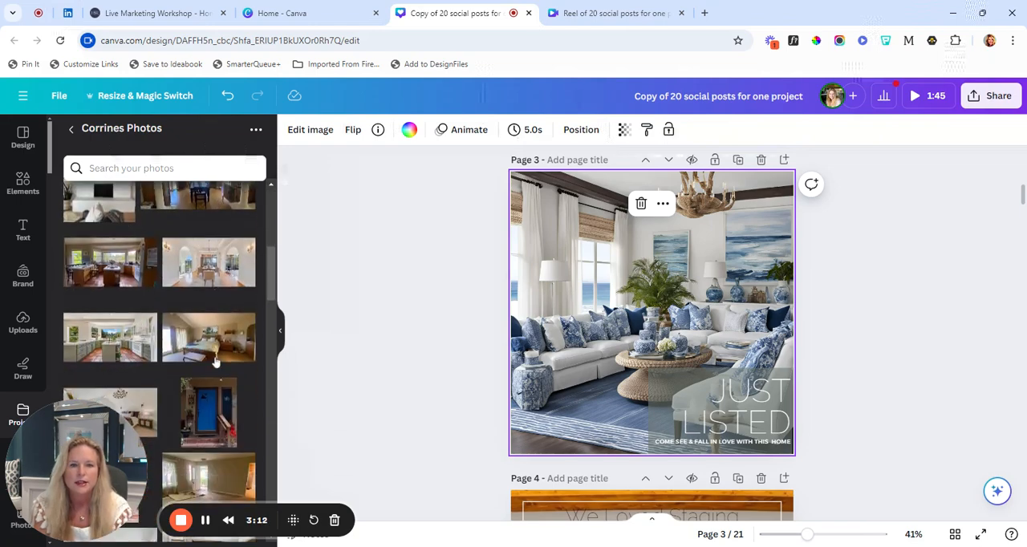
{"action": "scroll", "coordinate": [215, 361], "scroll_direction": "down", "scroll_amount": 2}
{"action": "scroll", "coordinate": [215, 363], "scroll_direction": "down", "scroll_amount": 3}
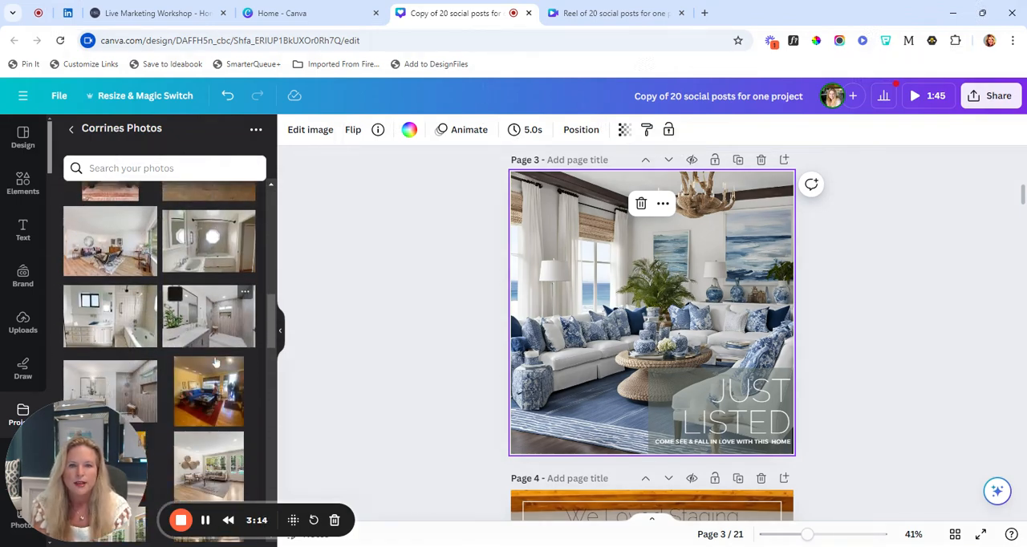
{"action": "scroll", "coordinate": [215, 363], "scroll_direction": "down", "scroll_amount": 2}
{"action": "scroll", "coordinate": [215, 362], "scroll_direction": "down", "scroll_amount": 3}
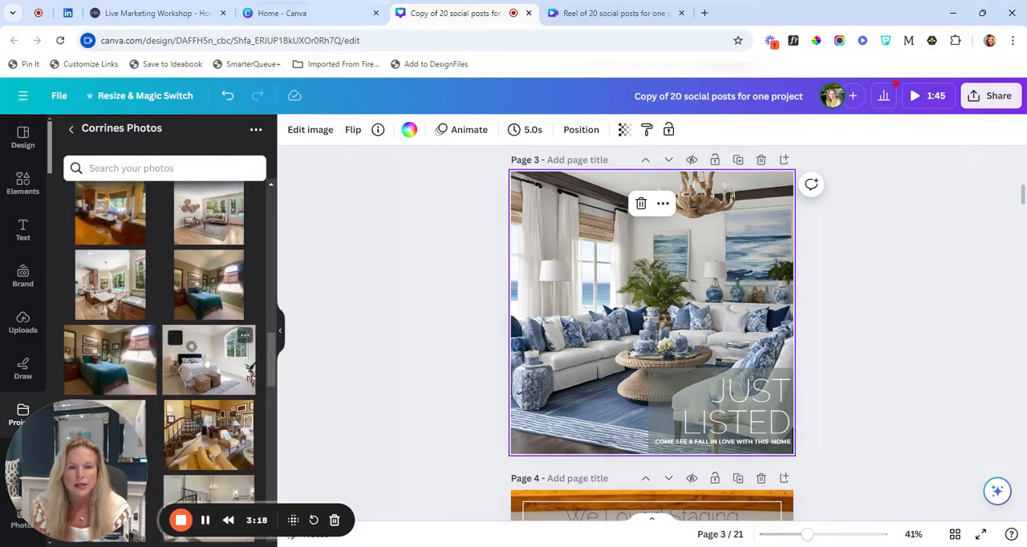
{"action": "left_click_drag", "start_coordinate": [215, 363], "coordinate": [554, 337]}
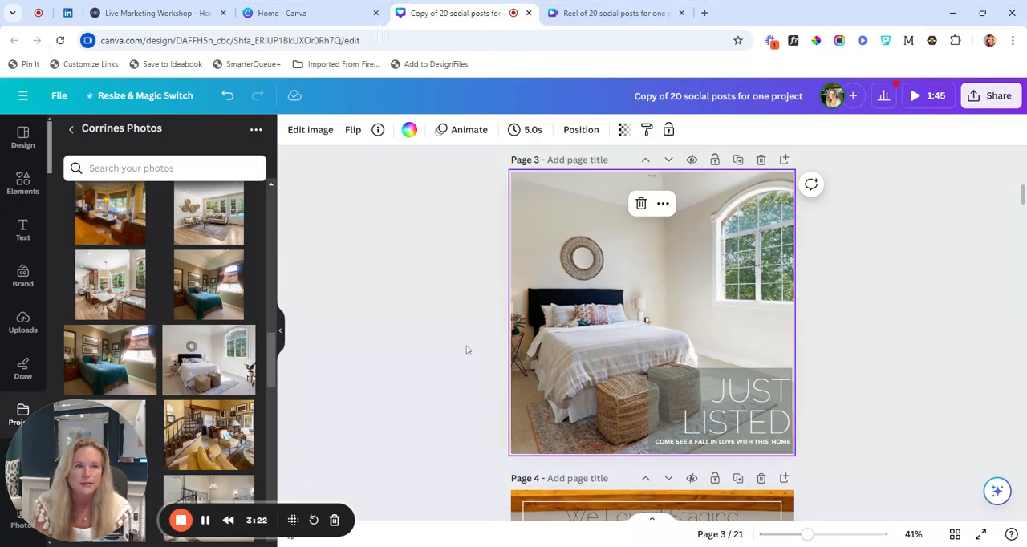
Review the post layouts and captions on pages 4 through 9
{"action": "scroll", "coordinate": [466, 348], "scroll_direction": "down", "scroll_amount": 3}
{"action": "scroll", "coordinate": [466, 348], "scroll_direction": "down", "scroll_amount": 5}
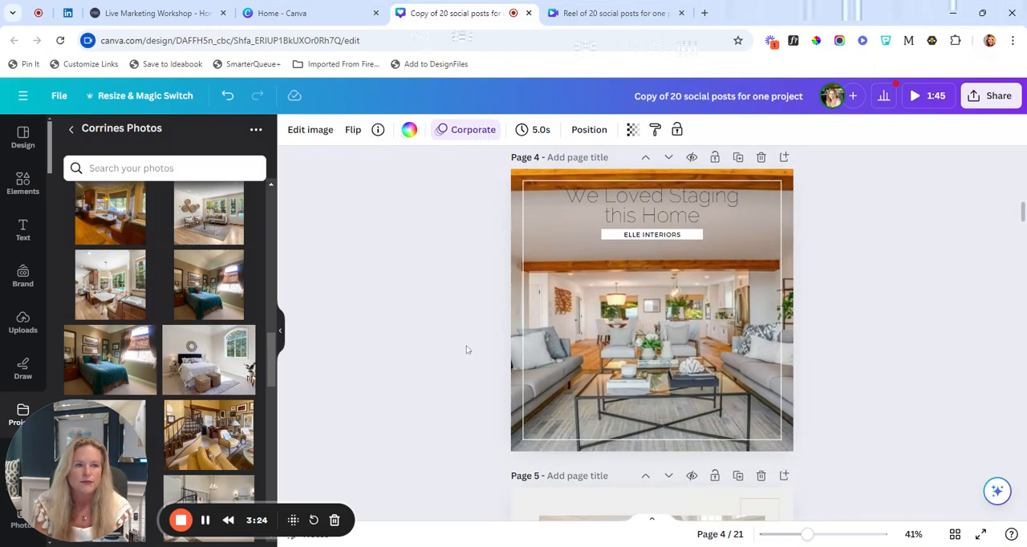
{"action": "scroll", "coordinate": [466, 348], "scroll_direction": "down", "scroll_amount": 2}
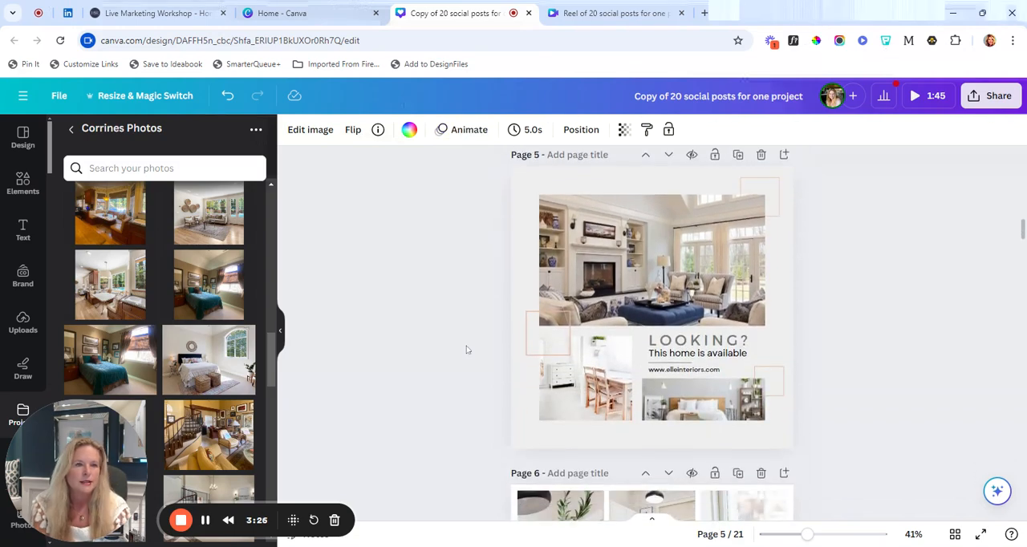
{"action": "scroll", "coordinate": [466, 349], "scroll_direction": "up", "scroll_amount": 1}
{"action": "scroll", "coordinate": [466, 349], "scroll_direction": "down", "scroll_amount": 1}
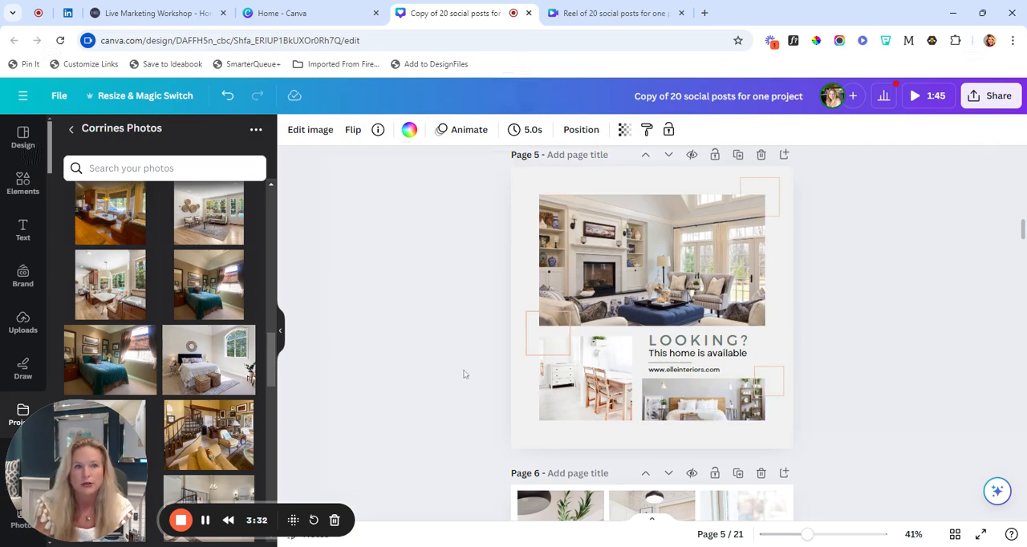
{"action": "scroll", "coordinate": [465, 377], "scroll_direction": "down", "scroll_amount": 2}
{"action": "scroll", "coordinate": [462, 374], "scroll_direction": "down", "scroll_amount": 2}
{"action": "scroll", "coordinate": [463, 374], "scroll_direction": "up", "scroll_amount": 1}
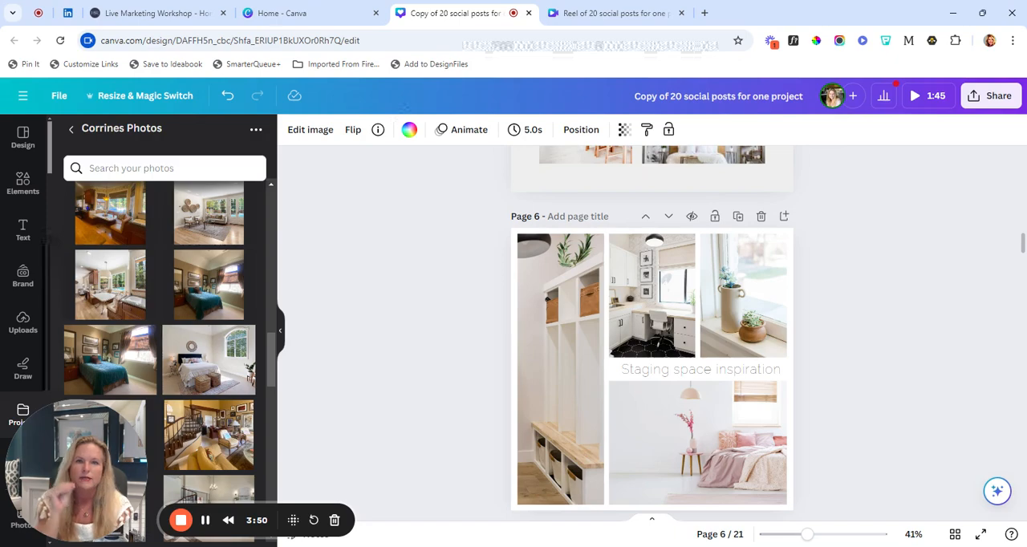
{"action": "scroll", "coordinate": [481, 455], "scroll_direction": "down", "scroll_amount": 5}
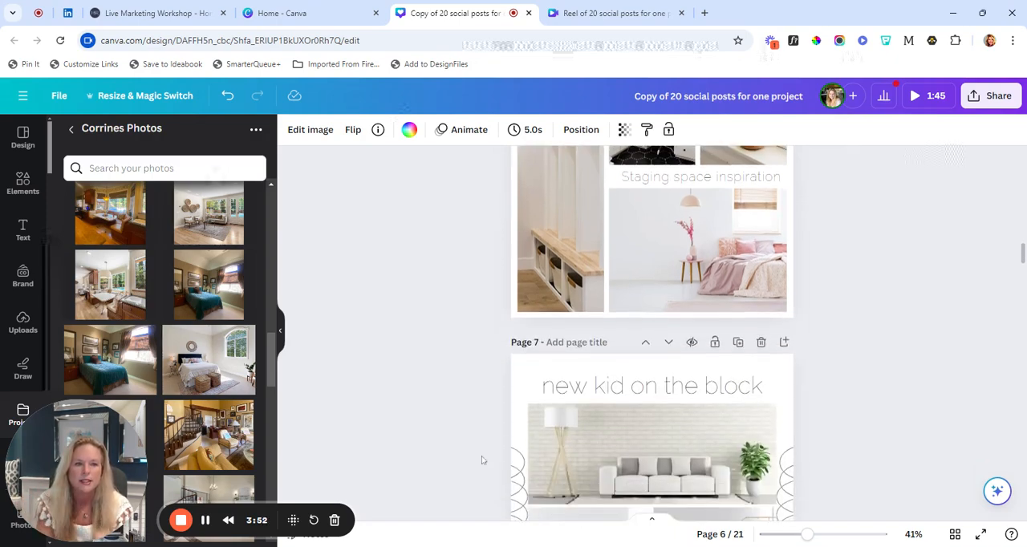
{"action": "scroll", "coordinate": [481, 459], "scroll_direction": "down", "scroll_amount": 1}
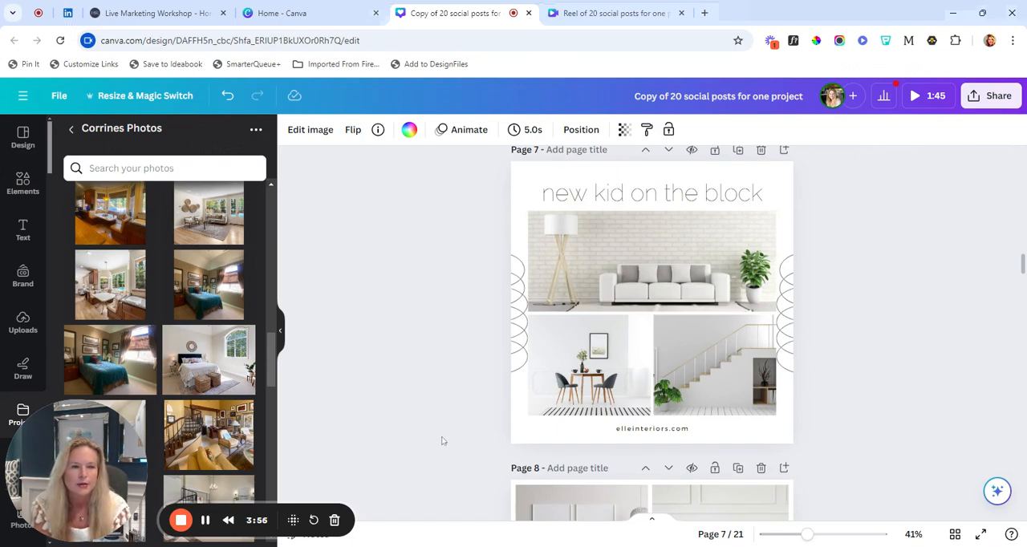
{"action": "scroll", "coordinate": [441, 440], "scroll_direction": "down", "scroll_amount": 5}
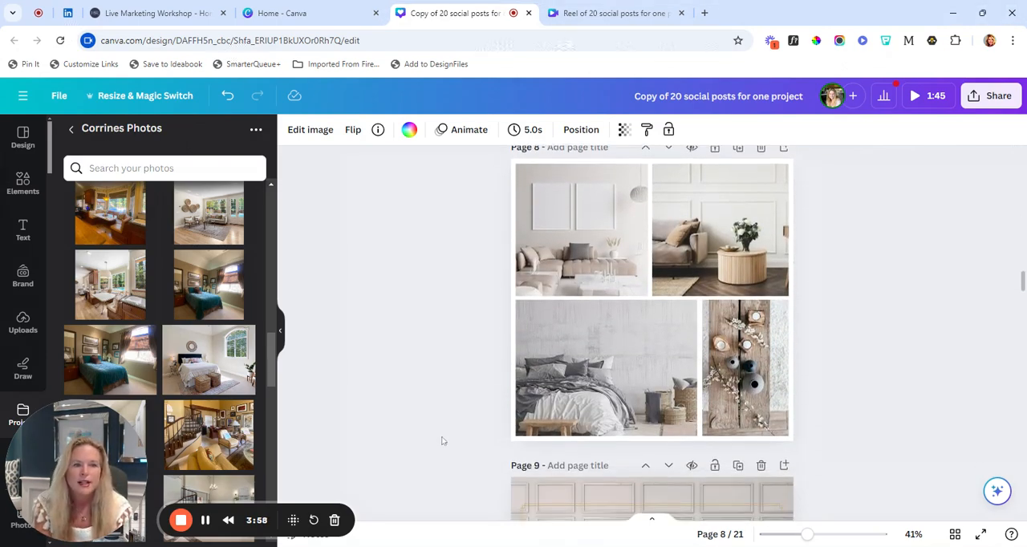
{"action": "scroll", "coordinate": [442, 441], "scroll_direction": "down", "scroll_amount": 4}
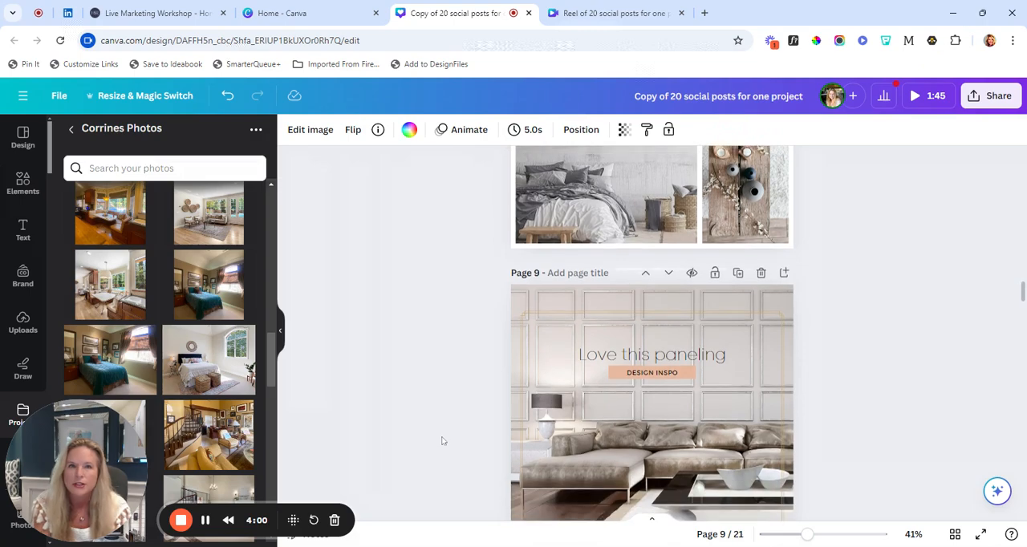
Replace the "Love this paneling" background photo on page 9 with the white kitchen photo with the wood beam and runner rug
{"action": "scroll", "coordinate": [441, 440], "scroll_direction": "down", "scroll_amount": 1}
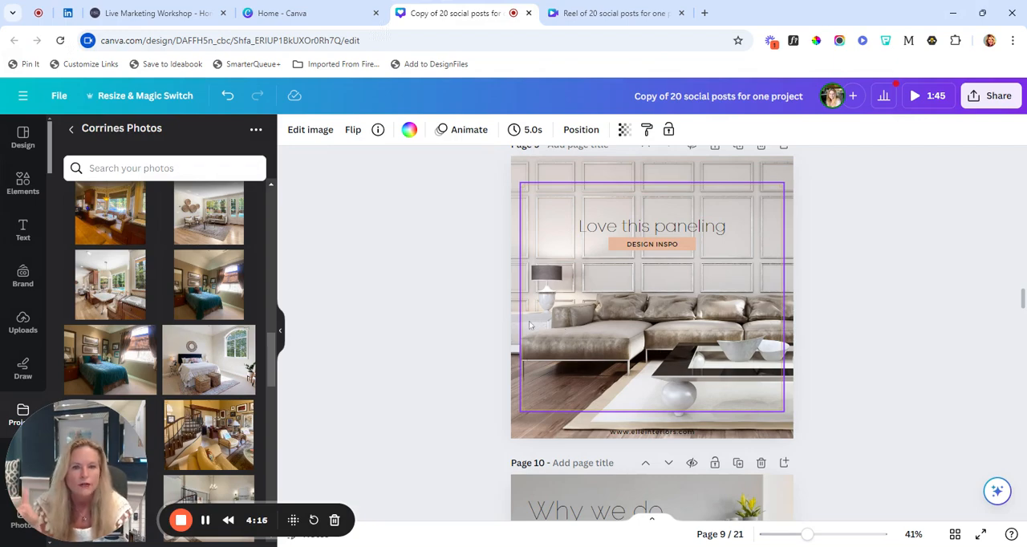
{"action": "scroll", "coordinate": [198, 341], "scroll_direction": "down", "scroll_amount": 3}
{"action": "scroll", "coordinate": [198, 341], "scroll_direction": "up", "scroll_amount": 5}
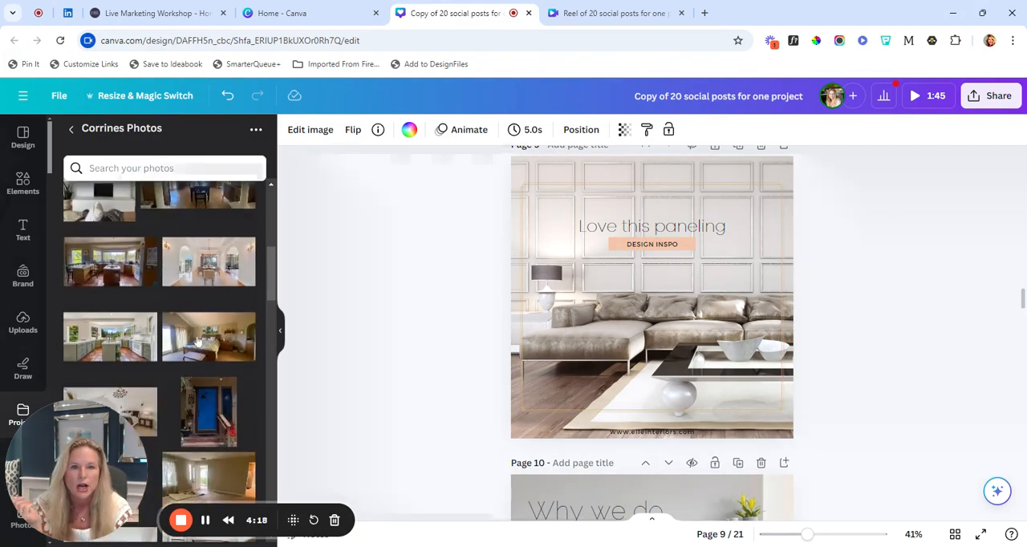
{"action": "scroll", "coordinate": [198, 341], "scroll_direction": "down", "scroll_amount": 2}
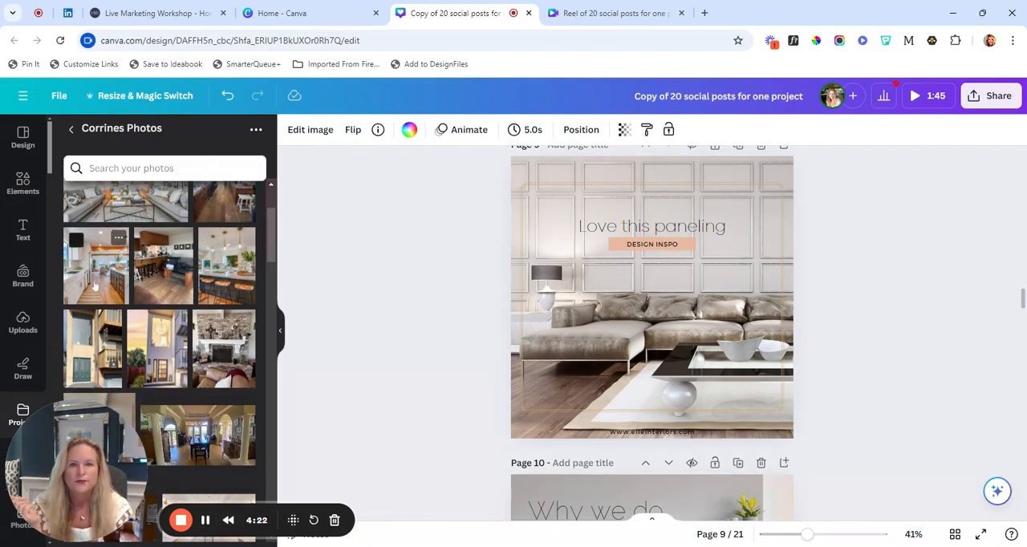
{"action": "left_click_drag", "start_coordinate": [96, 266], "coordinate": [610, 321]}
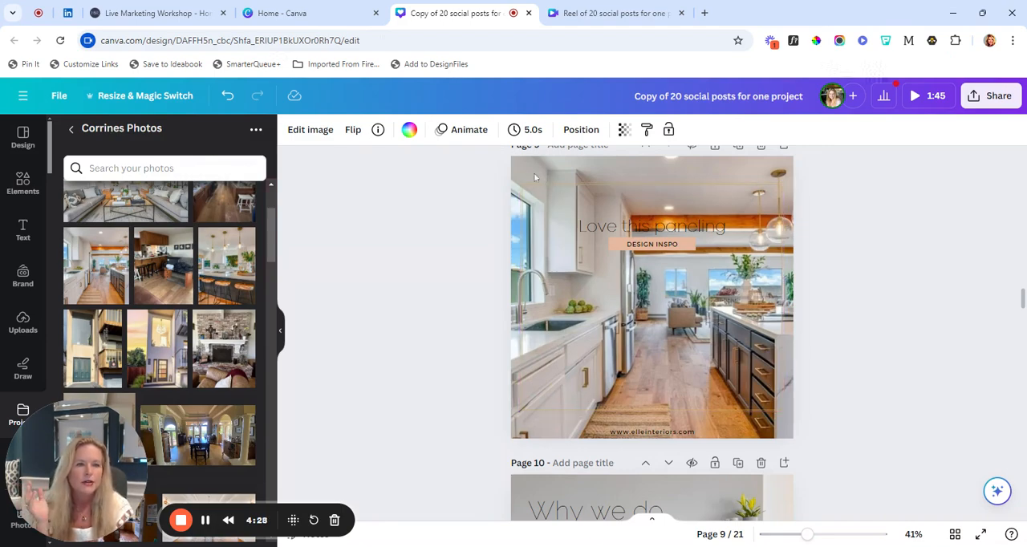
Shift the "Love this paneling" heading on page 9 slightly up and to the right, and deselect it
{"action": "left_click", "coordinate": [640, 228]}
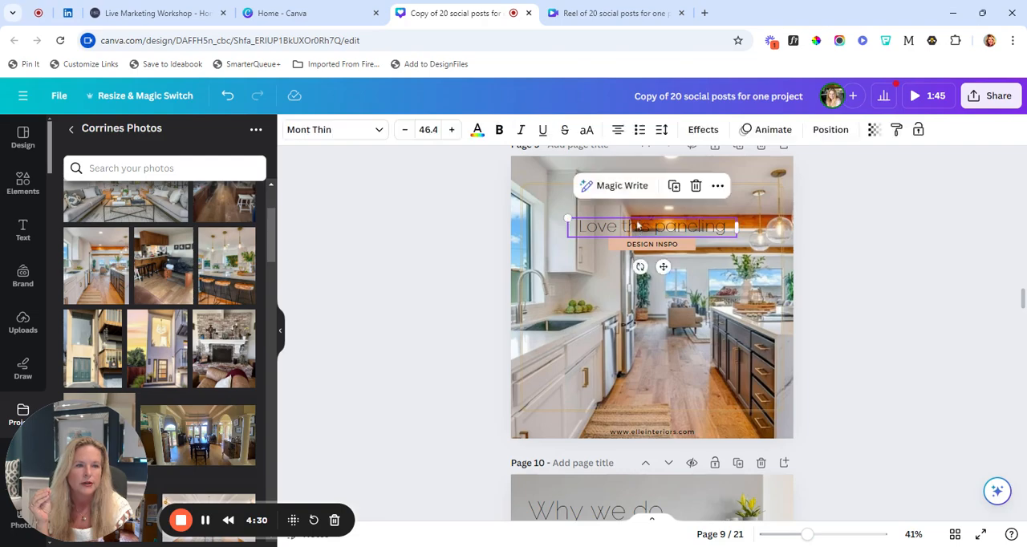
{"action": "mouse_move", "coordinate": [639, 228]}
{"action": "left_mouse_down"}
{"action": "mouse_move", "coordinate": [639, 198]}
{"action": "mouse_move", "coordinate": [642, 222]}
{"action": "left_mouse_up"}
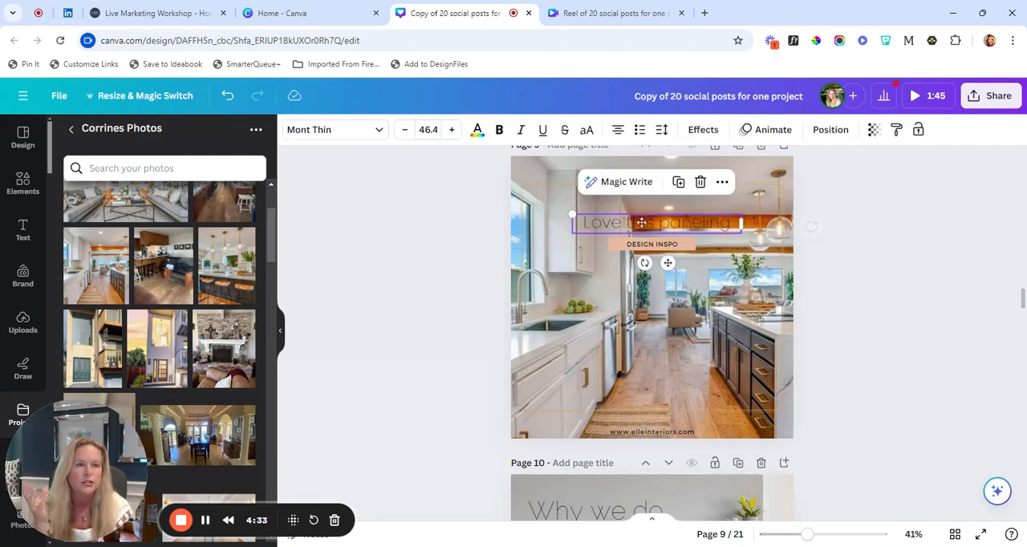
{"action": "left_click", "coordinate": [439, 296]}
Review the post layouts and captions on pages 10 through 14
{"action": "scroll", "coordinate": [438, 296], "scroll_direction": "down", "scroll_amount": 2}
{"action": "scroll", "coordinate": [438, 296], "scroll_direction": "down", "scroll_amount": 3}
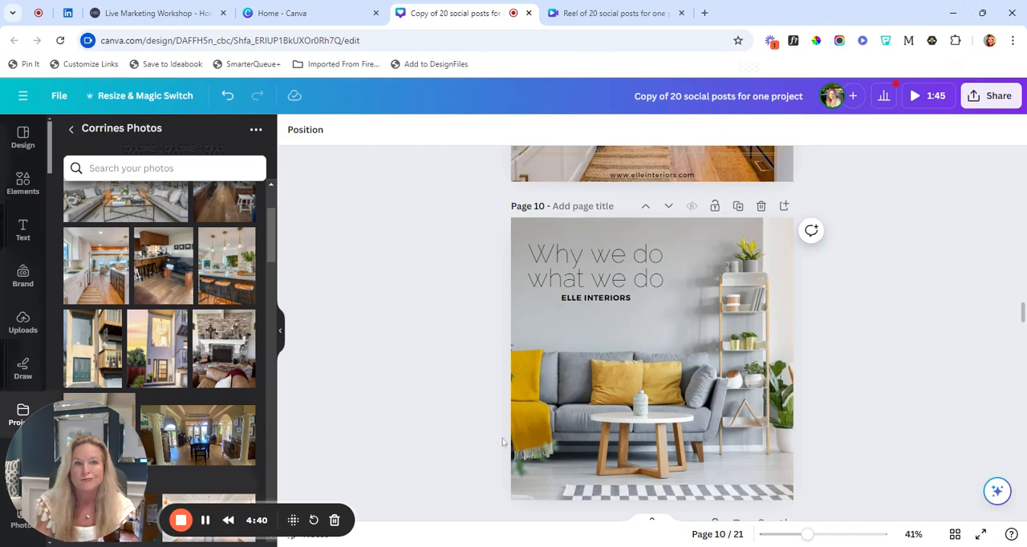
{"action": "scroll", "coordinate": [438, 419], "scroll_direction": "down", "scroll_amount": 6}
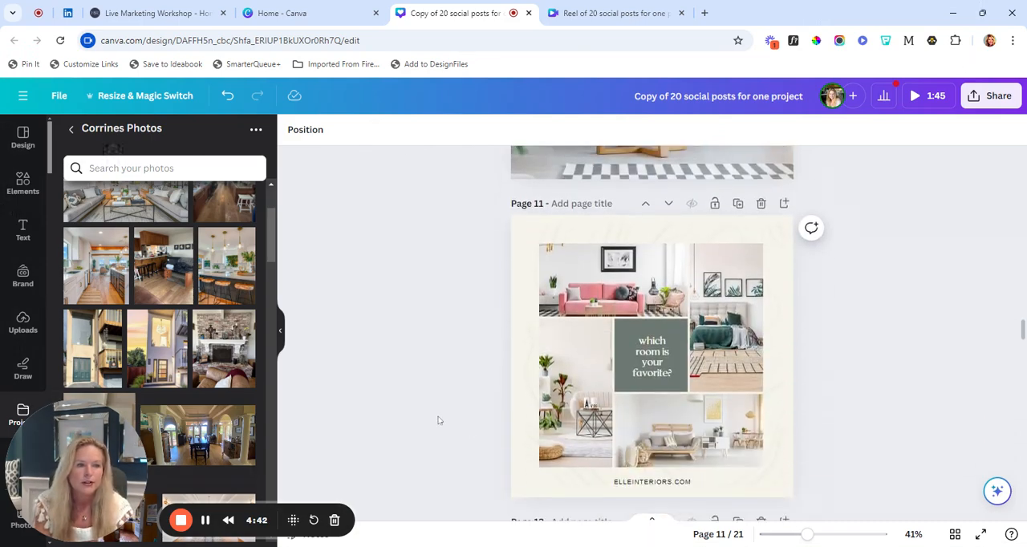
{"action": "scroll", "coordinate": [438, 419], "scroll_direction": "down", "scroll_amount": 5}
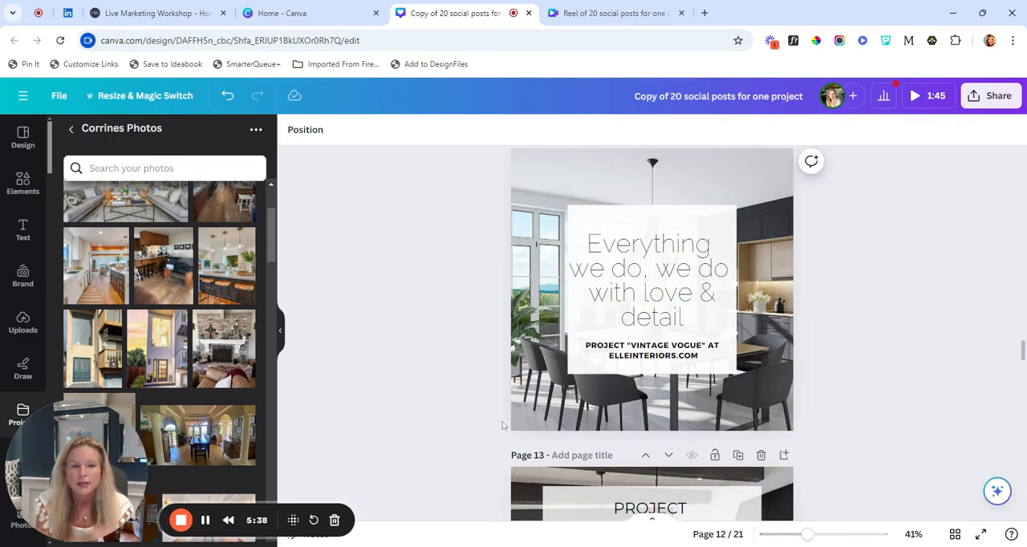
{"action": "scroll", "coordinate": [588, 403], "scroll_direction": "down", "scroll_amount": 2}
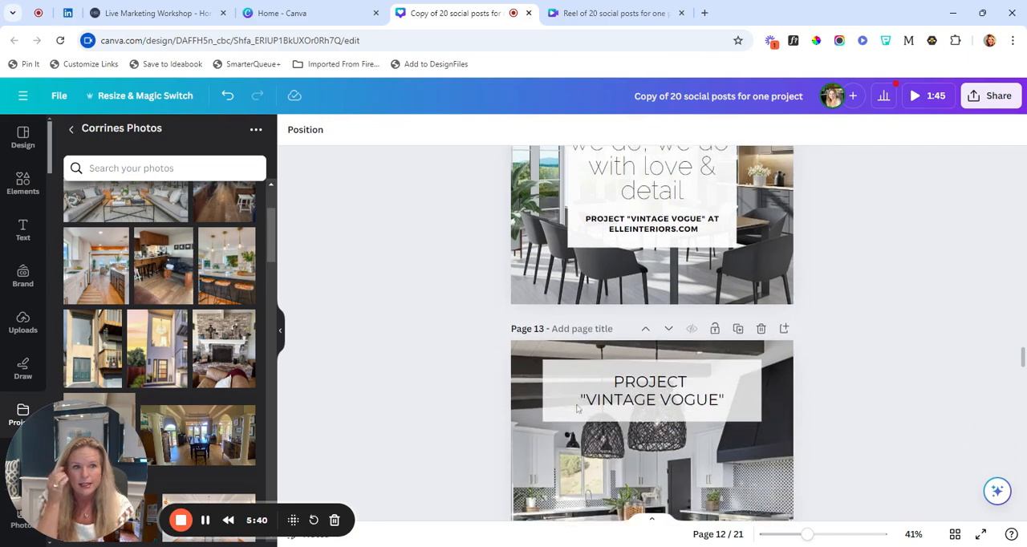
{"action": "scroll", "coordinate": [576, 408], "scroll_direction": "down", "scroll_amount": 3}
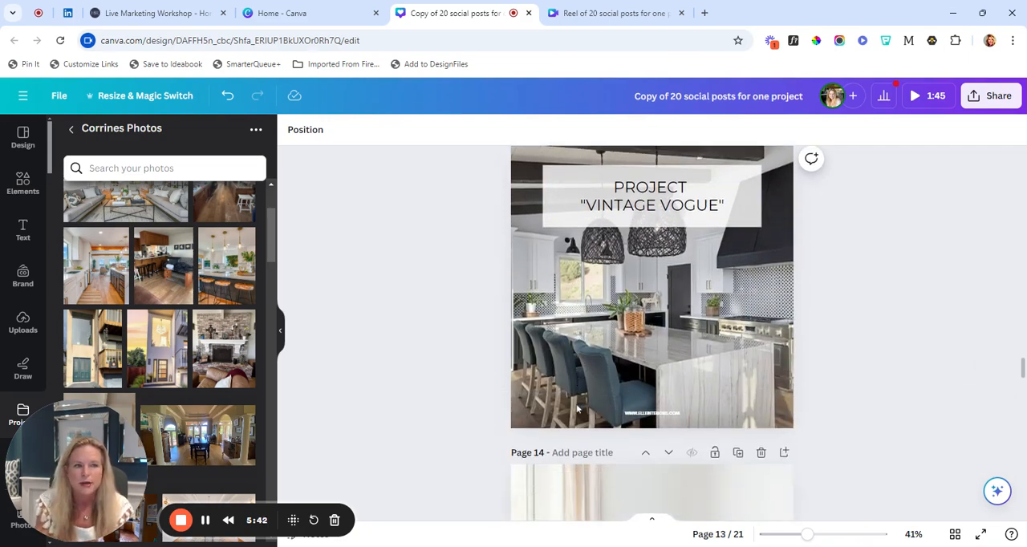
{"action": "scroll", "coordinate": [576, 408], "scroll_direction": "down", "scroll_amount": 4}
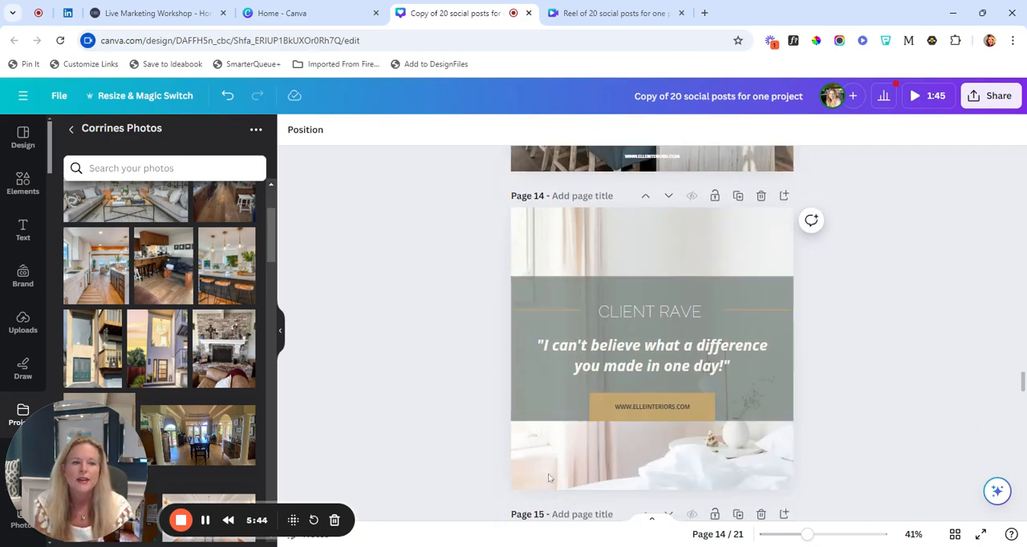
Review the client testimonial layouts on pages 14 through 16
{"action": "scroll", "coordinate": [549, 477], "scroll_direction": "down", "scroll_amount": 5}
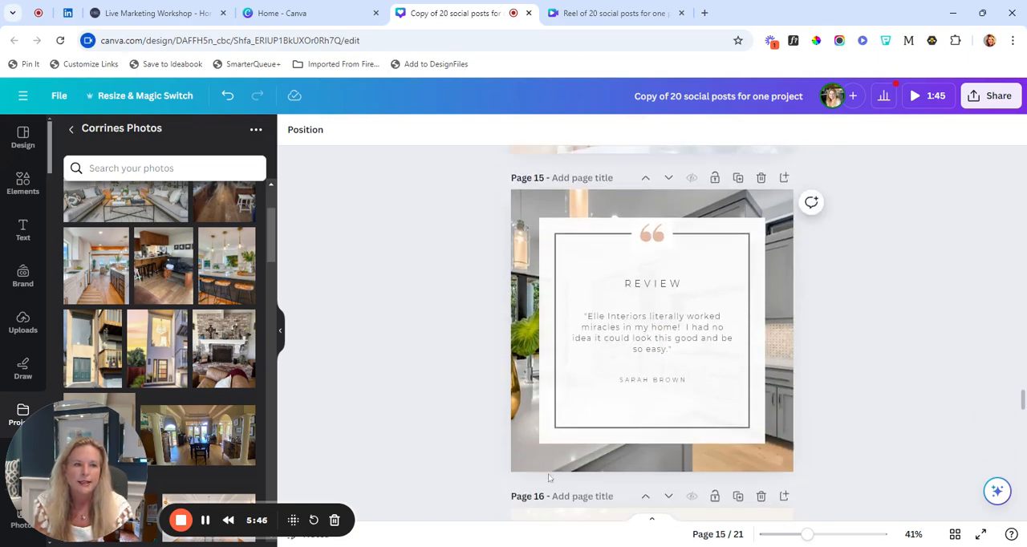
{"action": "scroll", "coordinate": [548, 478], "scroll_direction": "down", "scroll_amount": 5}
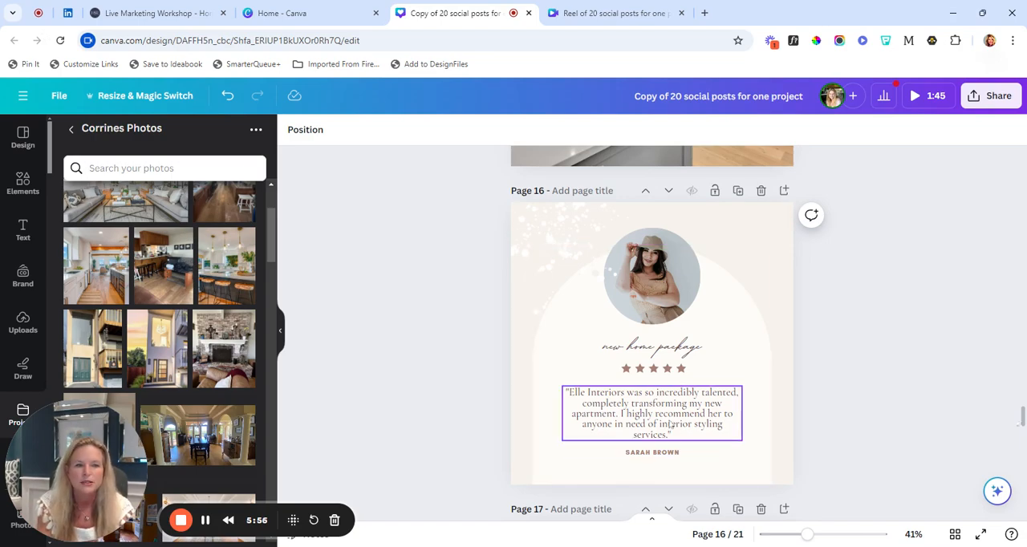
{"action": "scroll", "coordinate": [670, 424], "scroll_direction": "up", "scroll_amount": 5}
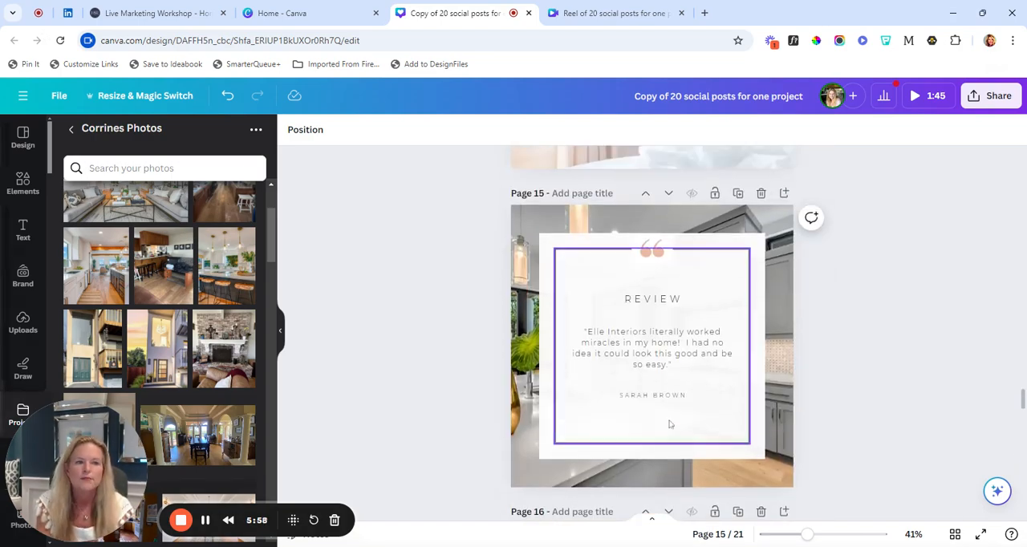
{"action": "scroll", "coordinate": [670, 423], "scroll_direction": "up", "scroll_amount": 4}
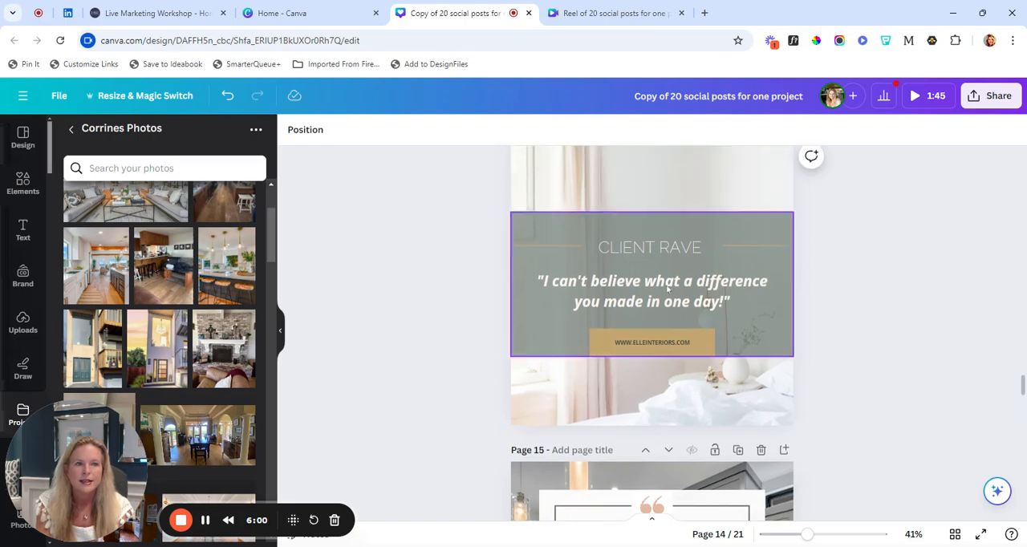
{"action": "scroll", "coordinate": [585, 383], "scroll_direction": "down", "scroll_amount": 1}
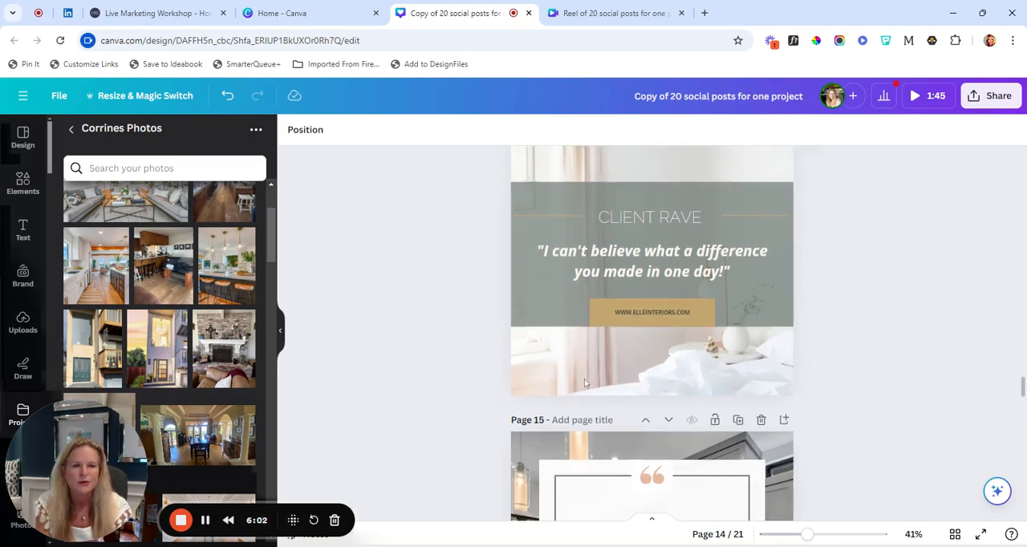
{"action": "scroll", "coordinate": [584, 383], "scroll_direction": "down", "scroll_amount": 5}
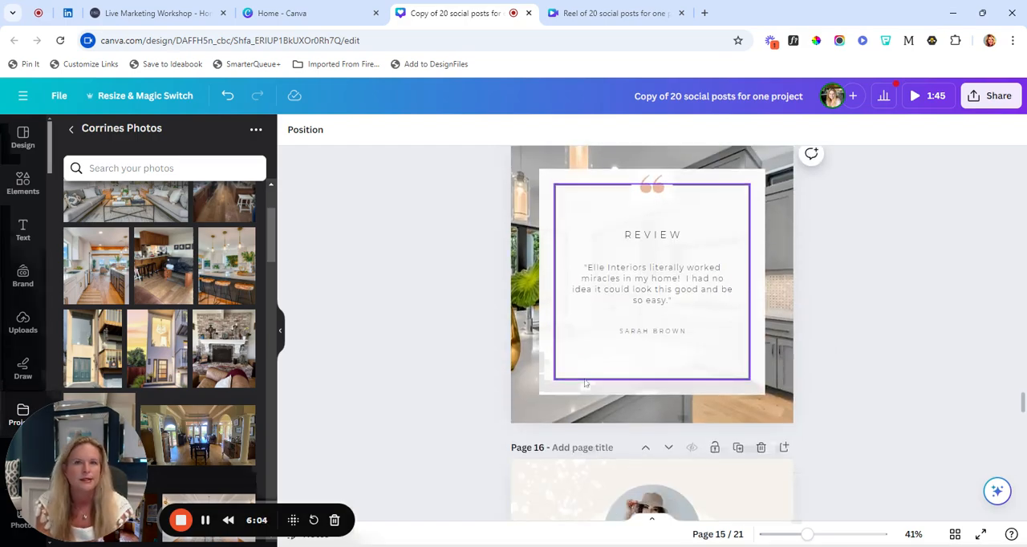
{"action": "scroll", "coordinate": [585, 383], "scroll_direction": "up", "scroll_amount": 4}
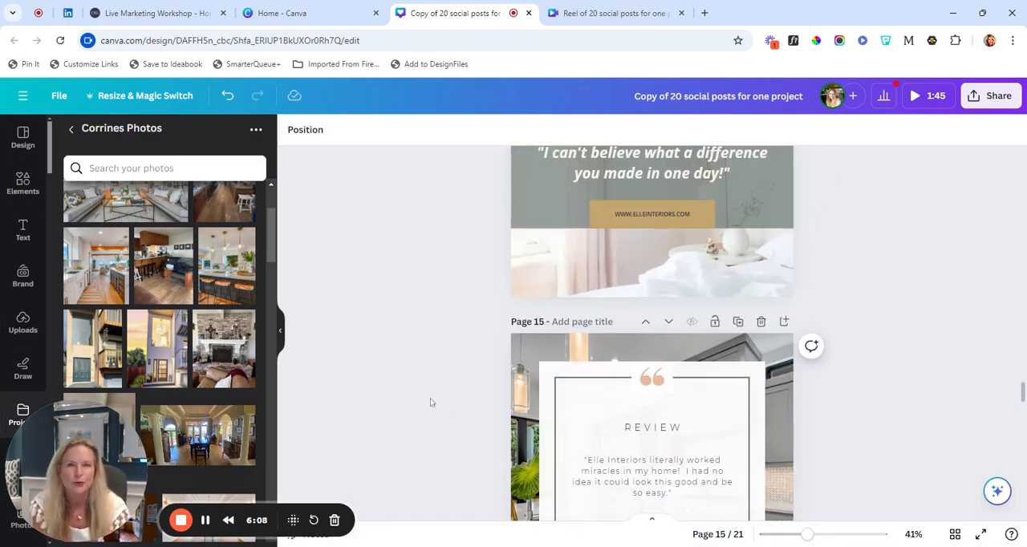
{"action": "scroll", "coordinate": [430, 402], "scroll_direction": "up", "scroll_amount": 3}
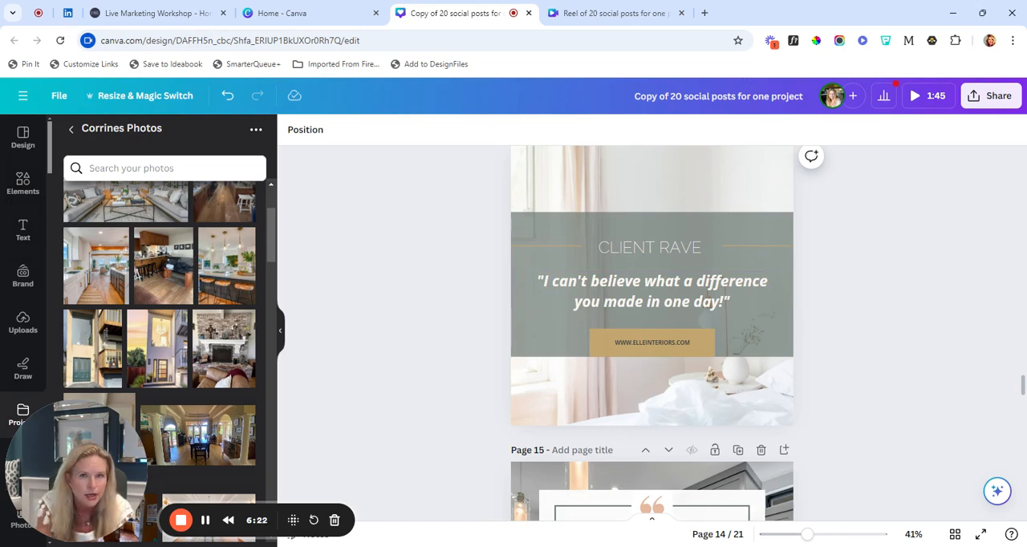
{"action": "scroll", "coordinate": [458, 412], "scroll_direction": "down", "scroll_amount": 6}
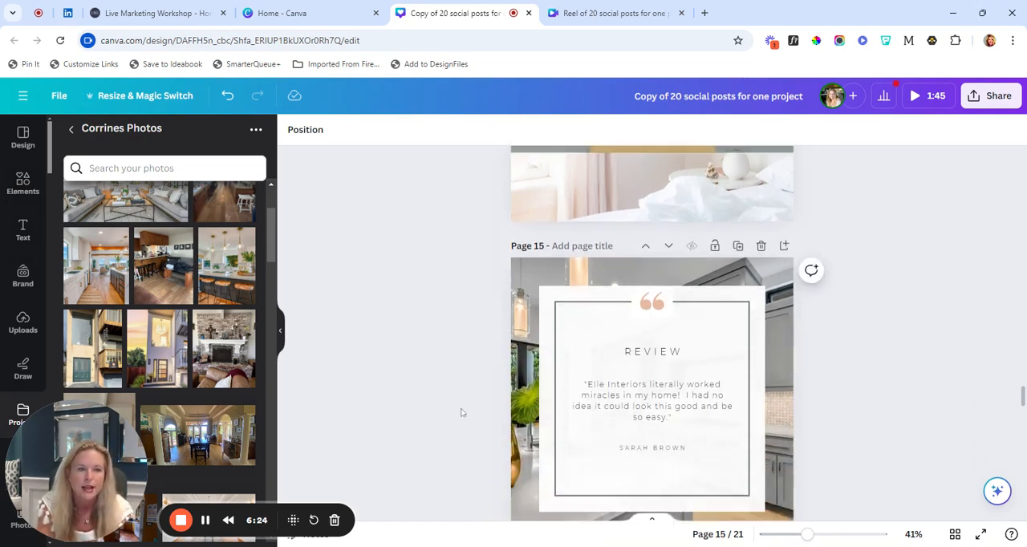
{"action": "scroll", "coordinate": [461, 413], "scroll_direction": "down", "scroll_amount": 5}
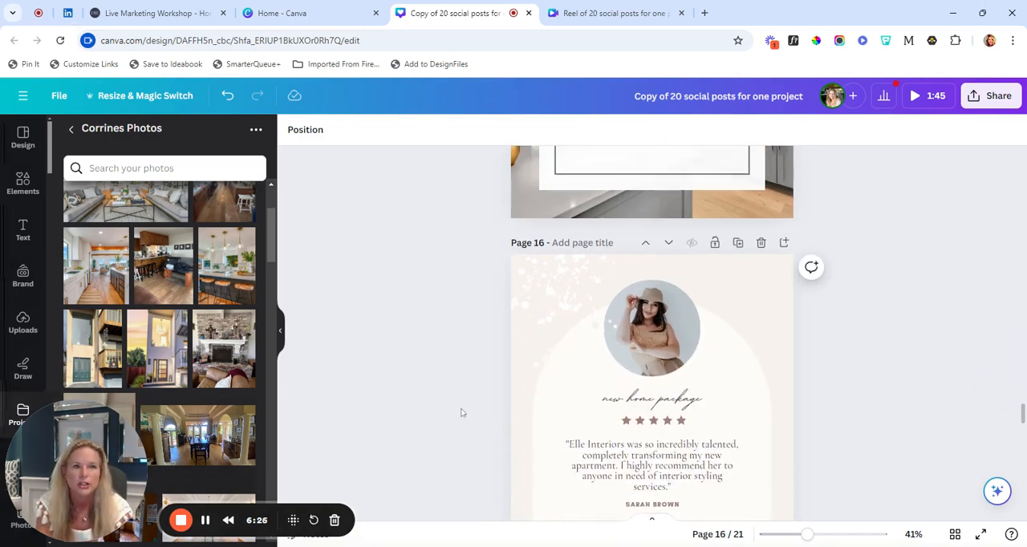
Review the checklist, staging job, vendor and "Shop the Look" post layouts on pages 17 through 21
{"action": "scroll", "coordinate": [461, 412], "scroll_direction": "down", "scroll_amount": 3}
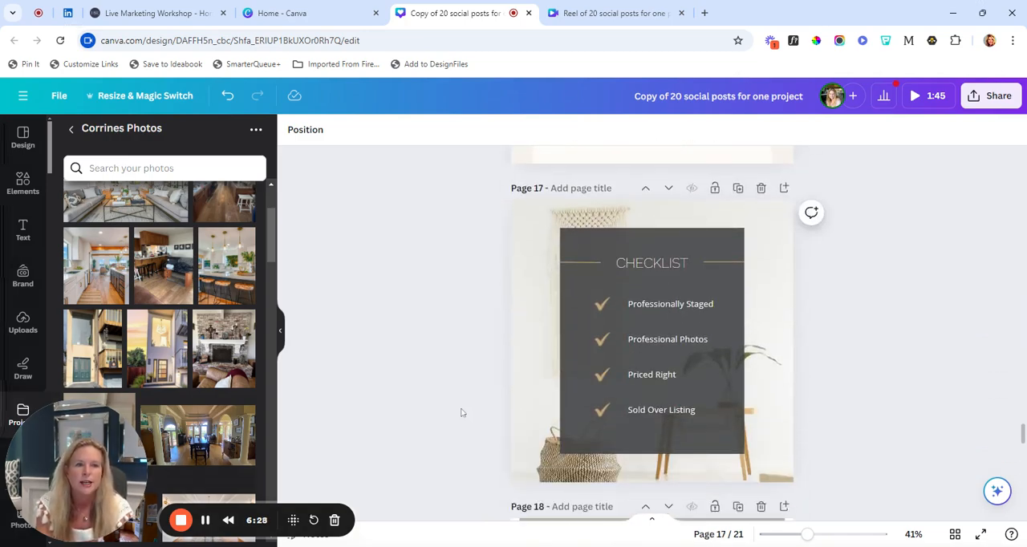
{"action": "scroll", "coordinate": [461, 412], "scroll_direction": "down", "scroll_amount": 1}
{"action": "scroll", "coordinate": [462, 412], "scroll_direction": "up", "scroll_amount": 1}
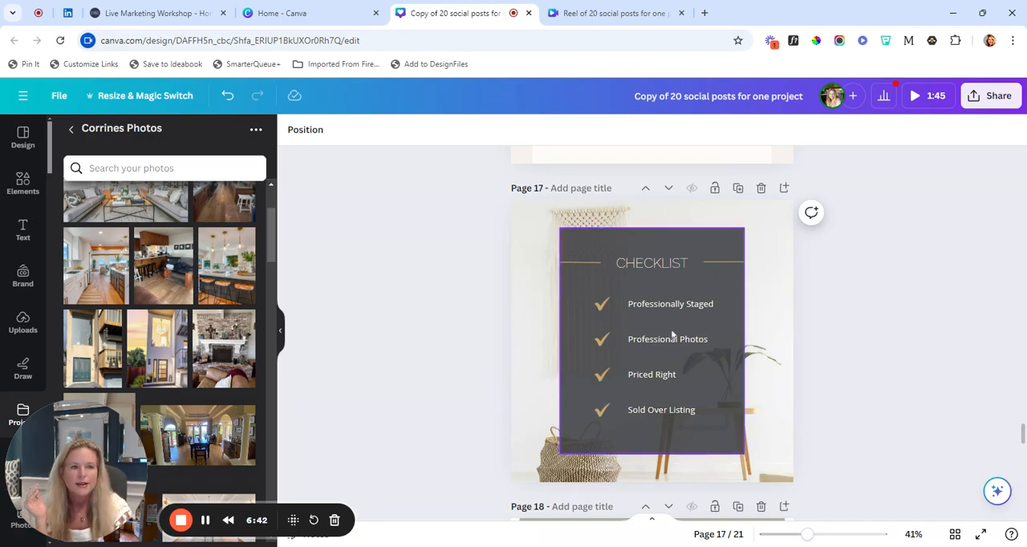
{"action": "scroll", "coordinate": [658, 394], "scroll_direction": "down", "scroll_amount": 1}
{"action": "scroll", "coordinate": [657, 369], "scroll_direction": "down", "scroll_amount": 5}
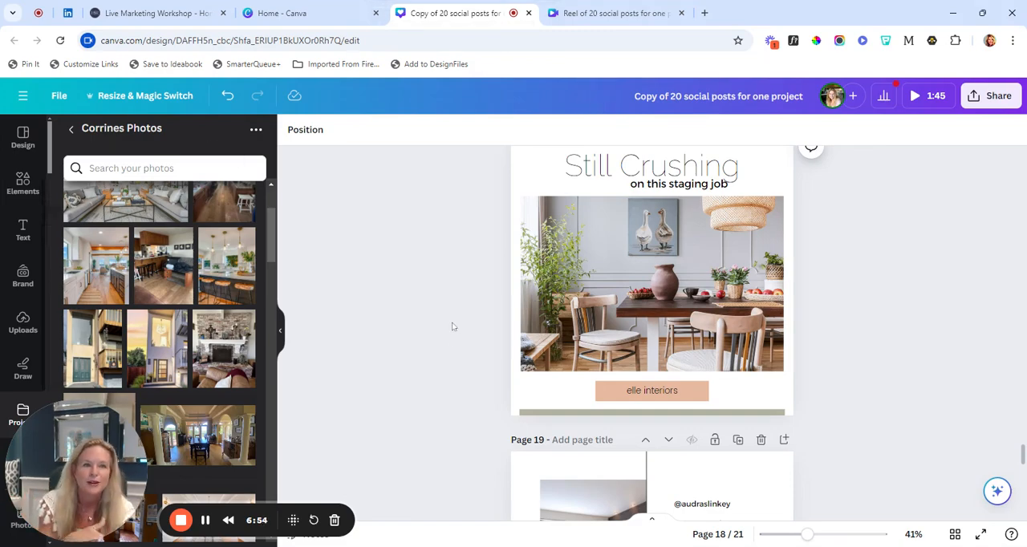
{"action": "scroll", "coordinate": [452, 326], "scroll_direction": "down", "scroll_amount": 3}
{"action": "scroll", "coordinate": [452, 326], "scroll_direction": "down", "scroll_amount": 6}
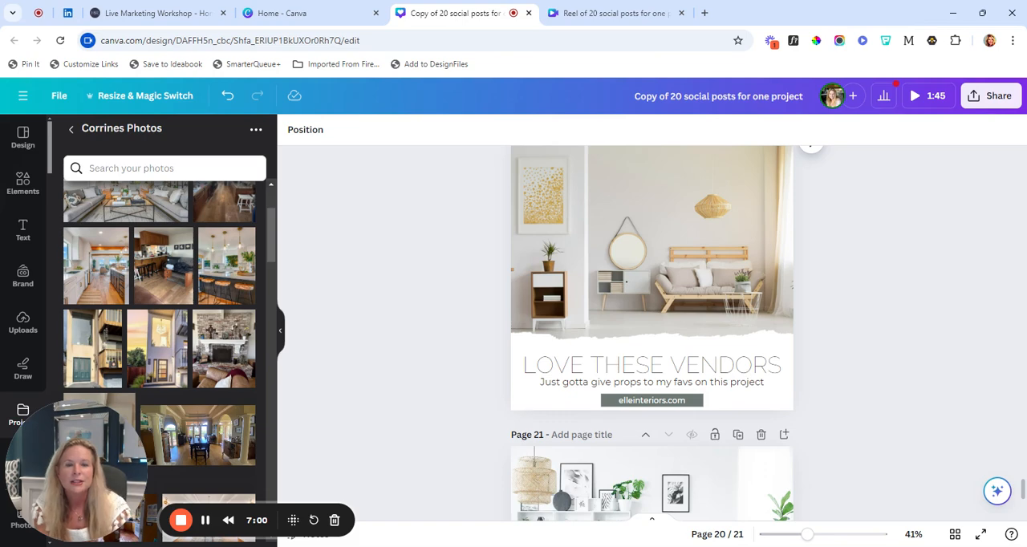
{"action": "scroll", "coordinate": [452, 322], "scroll_direction": "up", "scroll_amount": 1}
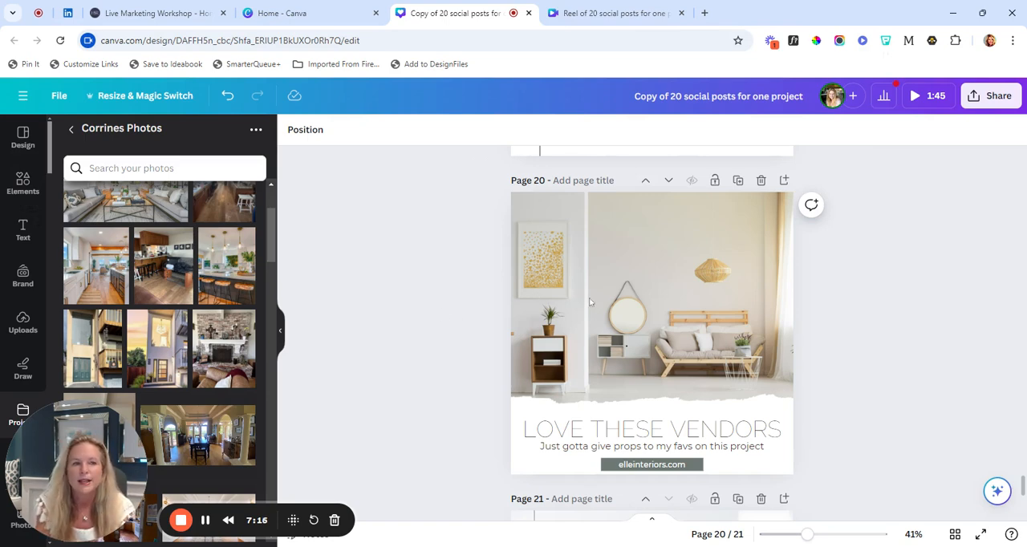
{"action": "scroll", "coordinate": [463, 339], "scroll_direction": "down", "scroll_amount": 3}
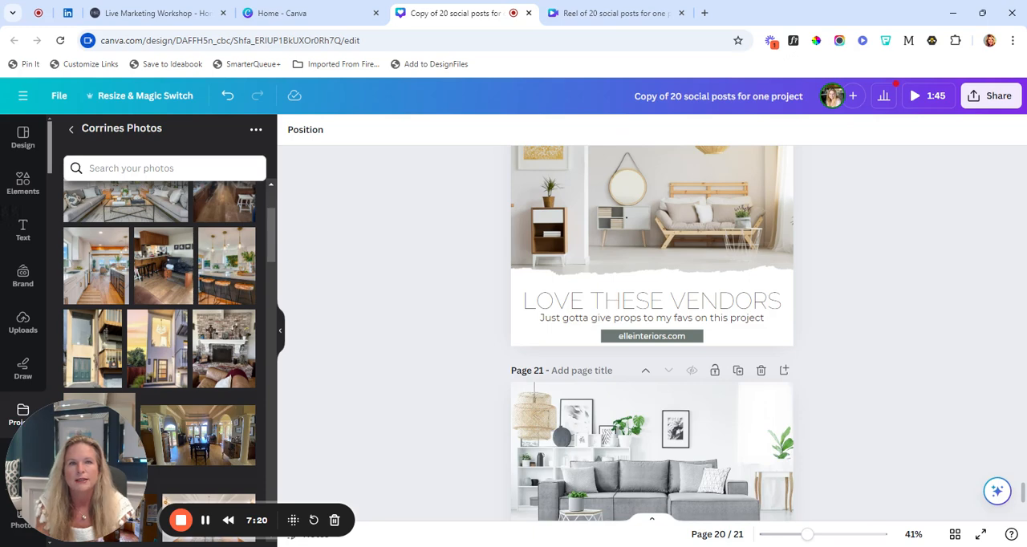
{"action": "scroll", "coordinate": [461, 342], "scroll_direction": "up", "scroll_amount": 2}
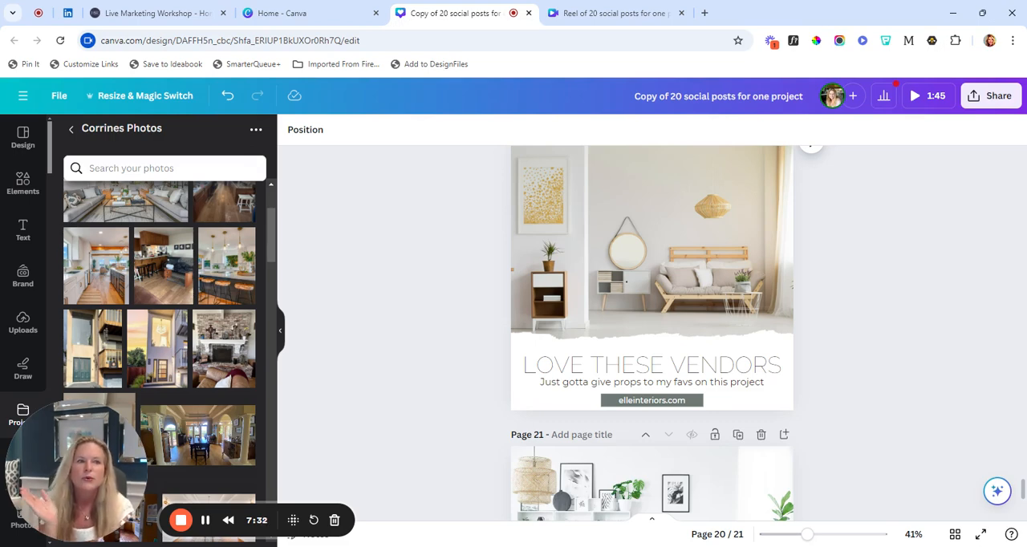
{"action": "scroll", "coordinate": [461, 341], "scroll_direction": "down", "scroll_amount": 5}
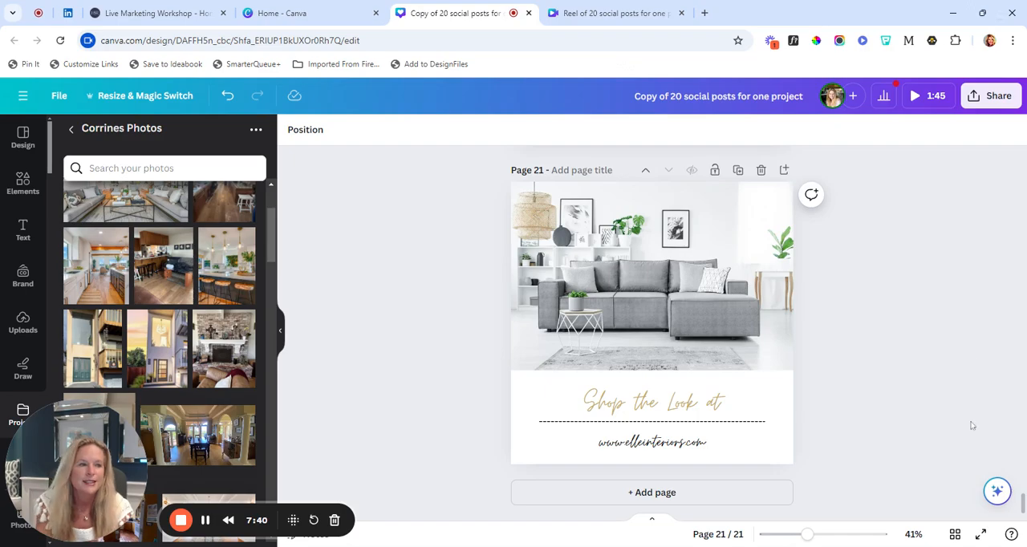
Shift the "ELLE INTERIORS" label and the "We Loved Staging this Home" heading slightly down on page 4, and deselect them
{"action": "scroll", "coordinate": [971, 426], "scroll_direction": "up", "scroll_amount": 5}
{"action": "scroll", "coordinate": [971, 426], "scroll_direction": "up", "scroll_amount": 15}
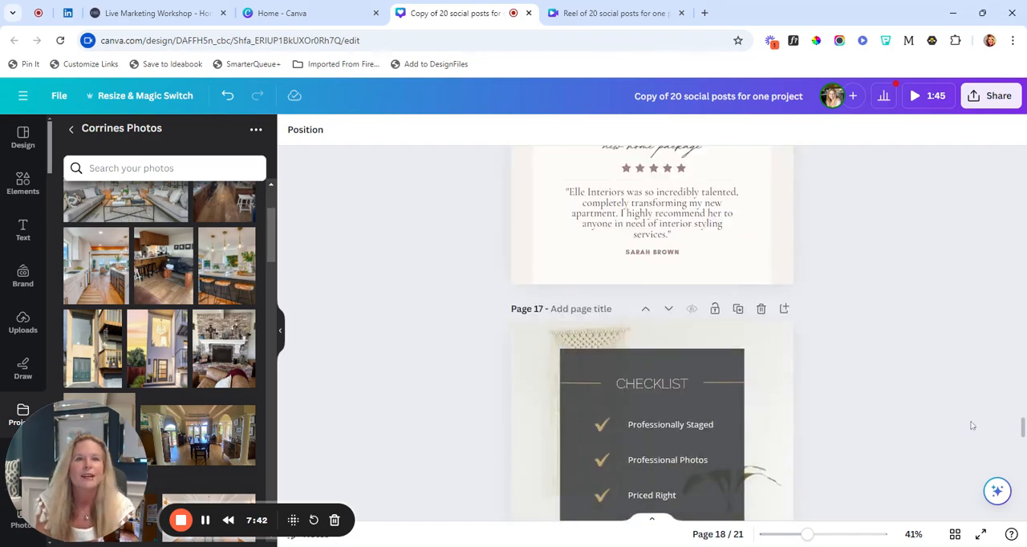
{"action": "scroll", "coordinate": [971, 426], "scroll_direction": "up", "scroll_amount": 15}
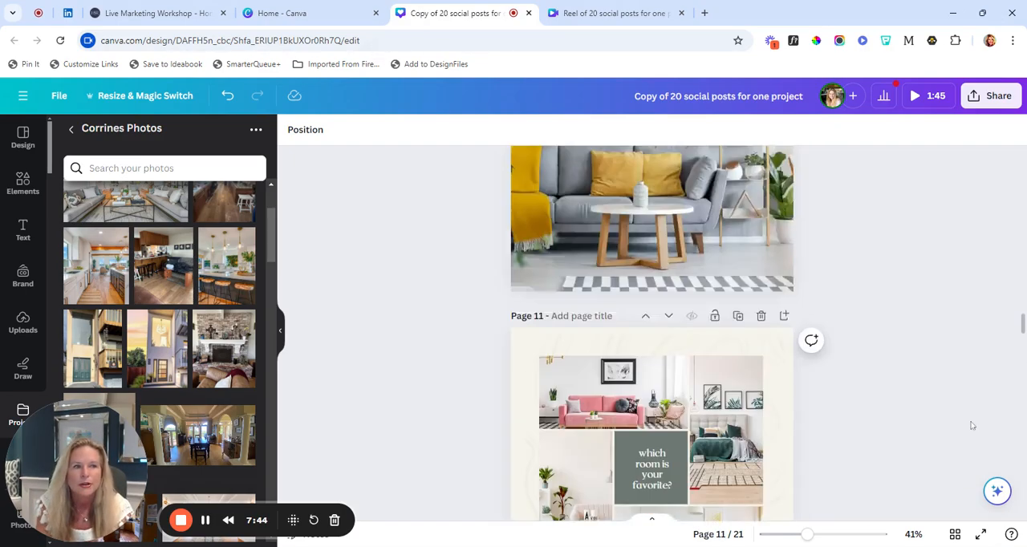
{"action": "scroll", "coordinate": [971, 426], "scroll_direction": "up", "scroll_amount": 12}
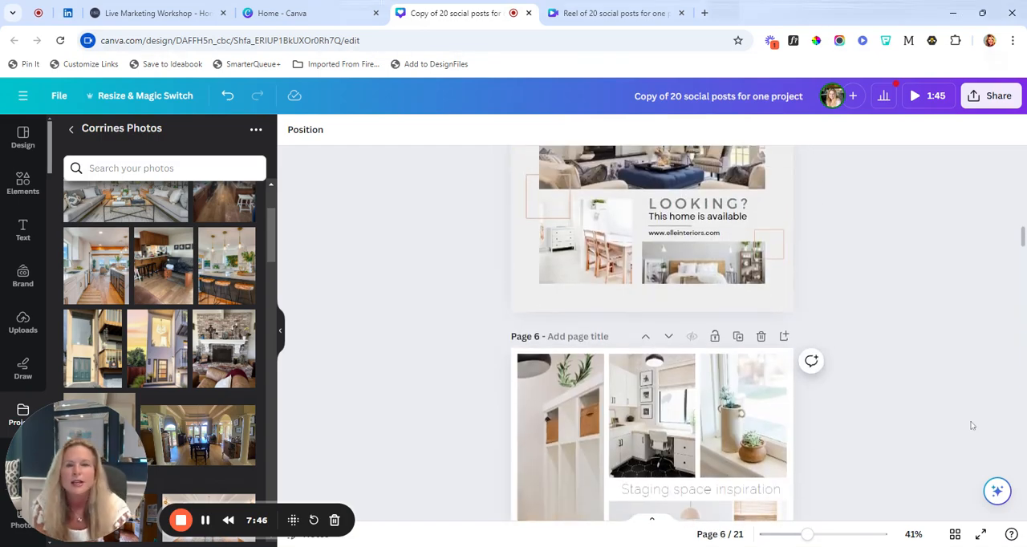
{"action": "scroll", "coordinate": [971, 426], "scroll_direction": "up", "scroll_amount": 5}
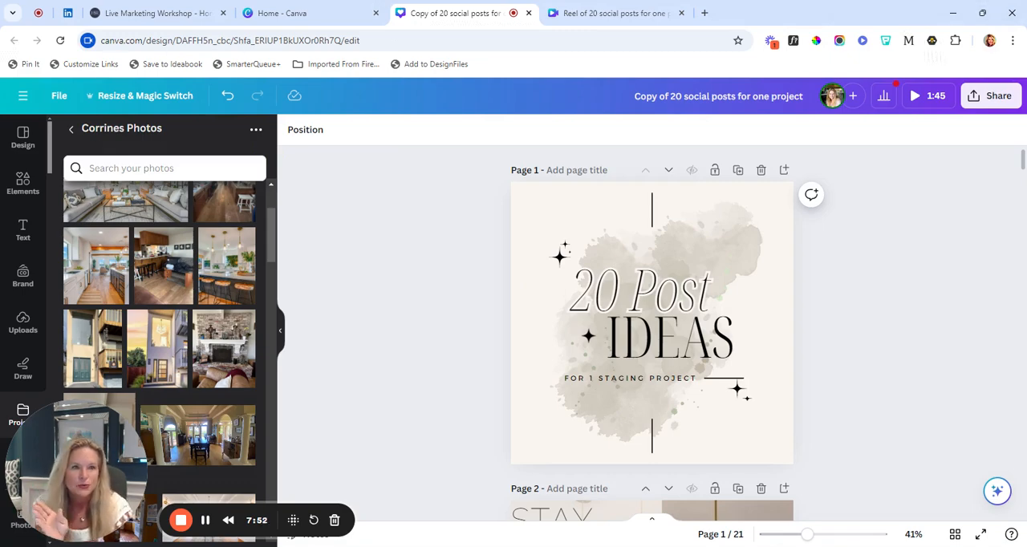
{"action": "scroll", "coordinate": [896, 444], "scroll_direction": "down", "scroll_amount": 3}
{"action": "scroll", "coordinate": [897, 445], "scroll_direction": "down", "scroll_amount": 3}
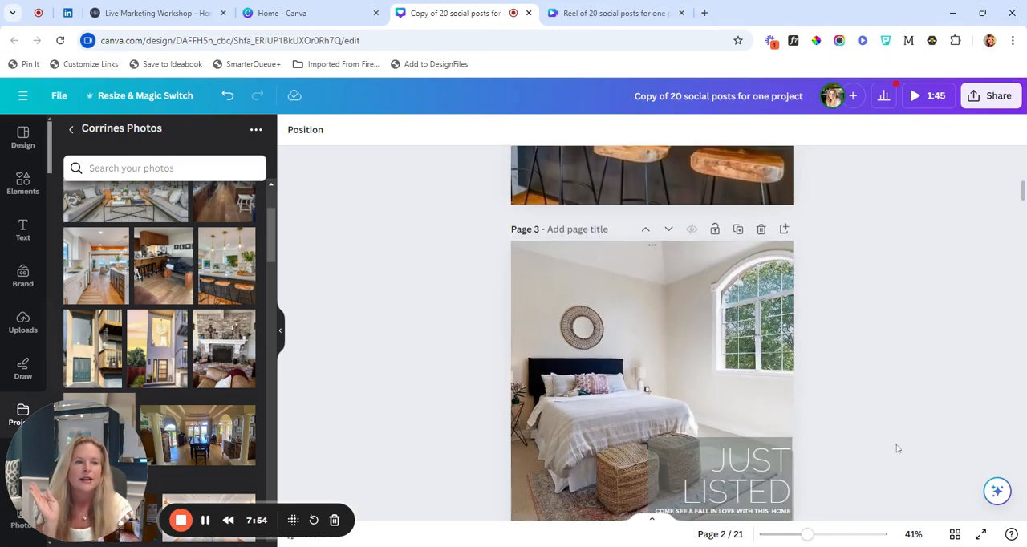
{"action": "scroll", "coordinate": [897, 448], "scroll_direction": "down", "scroll_amount": 4}
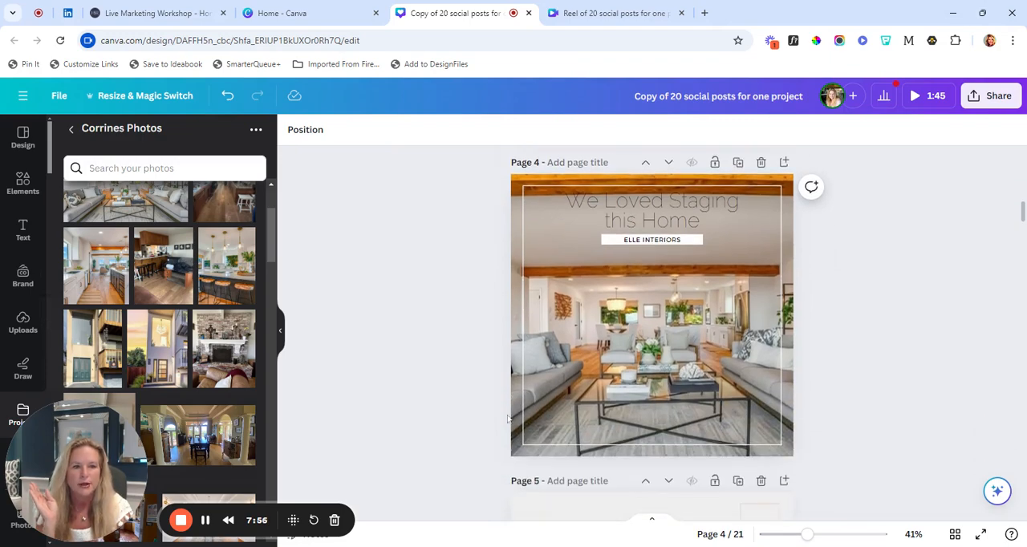
{"action": "left_click", "coordinate": [524, 442]}
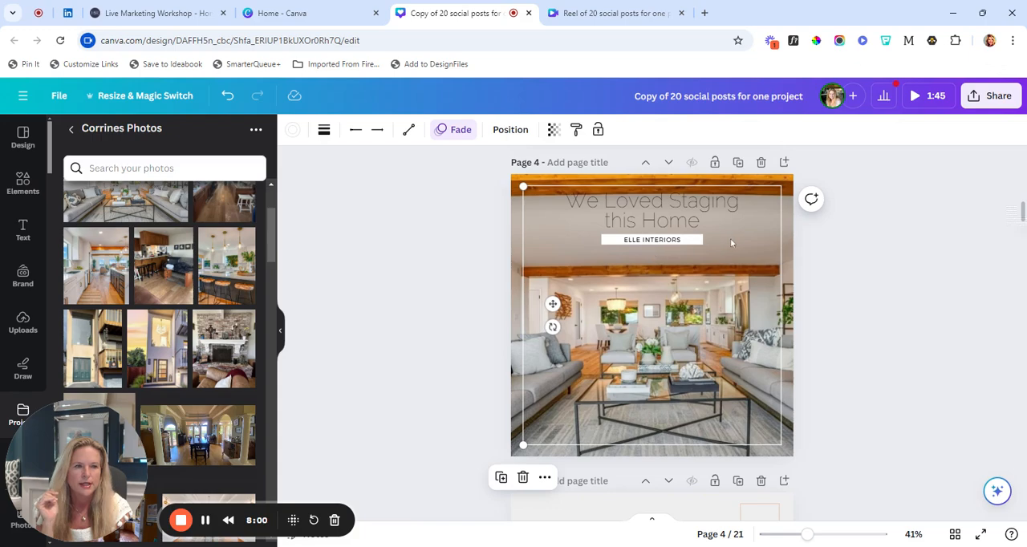
{"action": "left_click", "coordinate": [665, 241]}
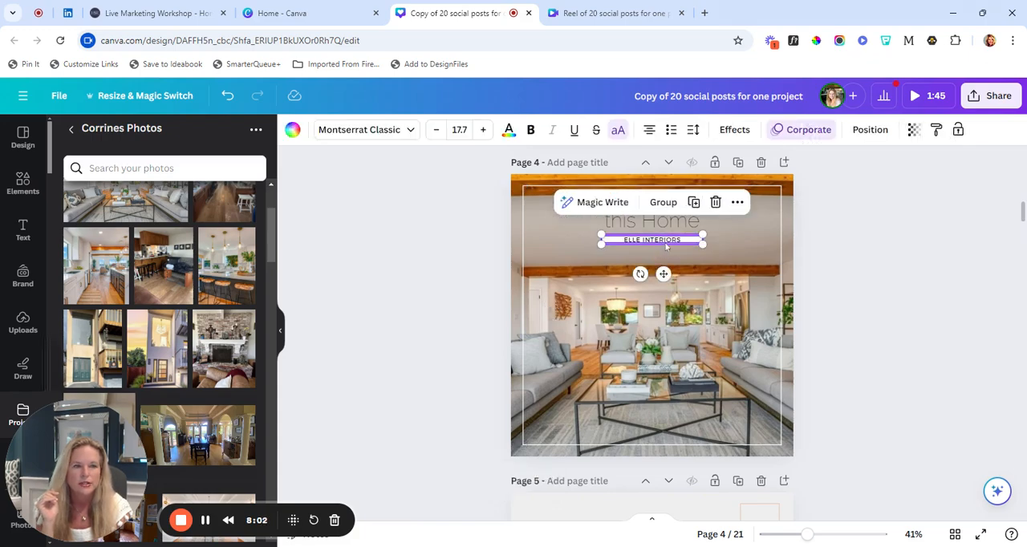
{"action": "left_click_drag", "start_coordinate": [665, 248], "coordinate": [665, 248]}
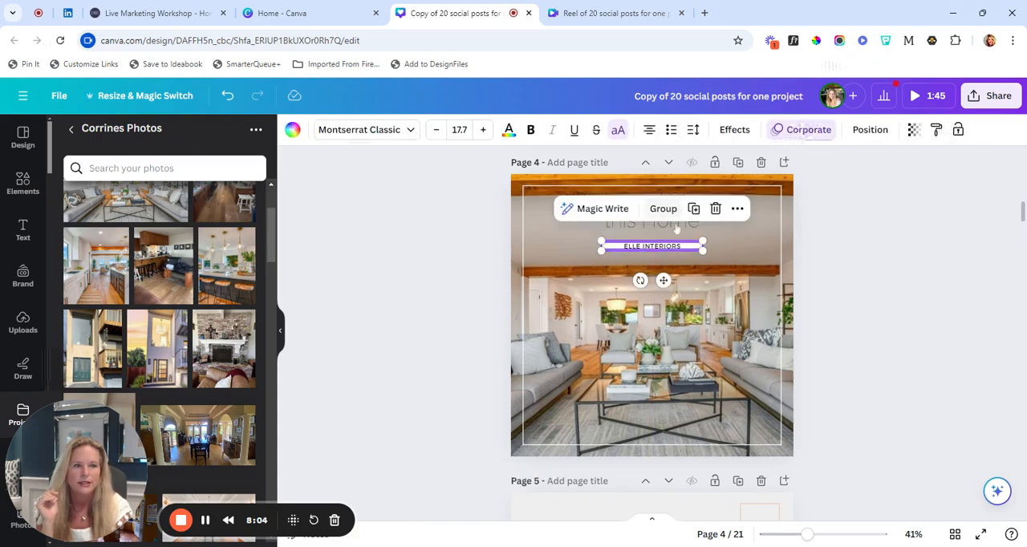
{"action": "left_click", "coordinate": [677, 228]}
{"action": "left_click_drag", "start_coordinate": [713, 222], "coordinate": [711, 225]}
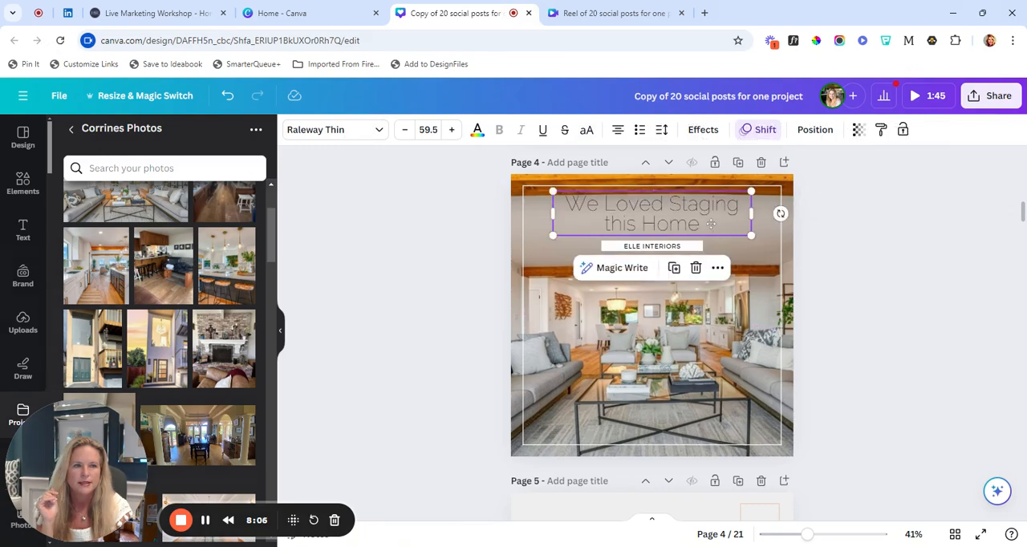
{"action": "left_click", "coordinate": [854, 285]}
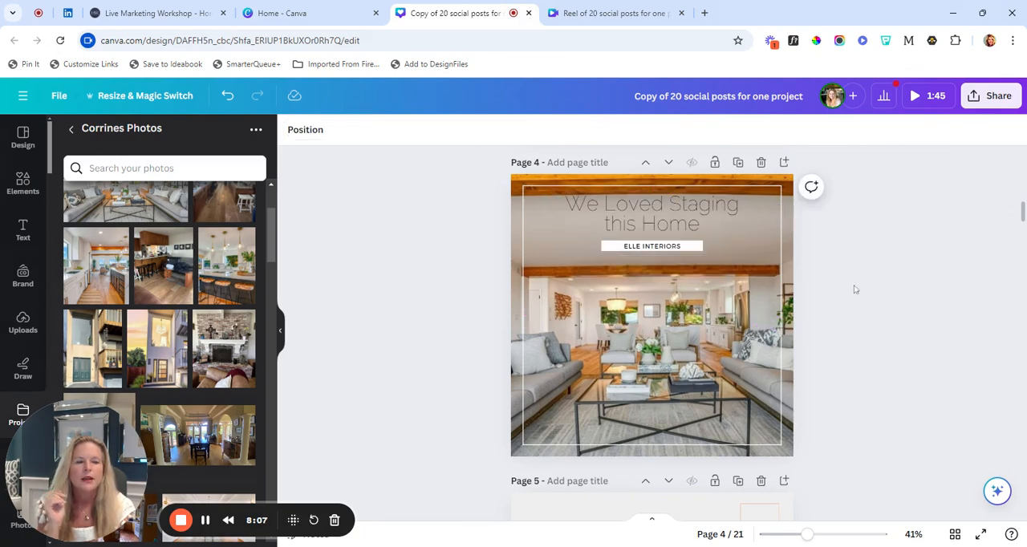
Open the page animations for page 4's background photo and preview the combination and basic animation styles
{"action": "left_click", "coordinate": [515, 456]}
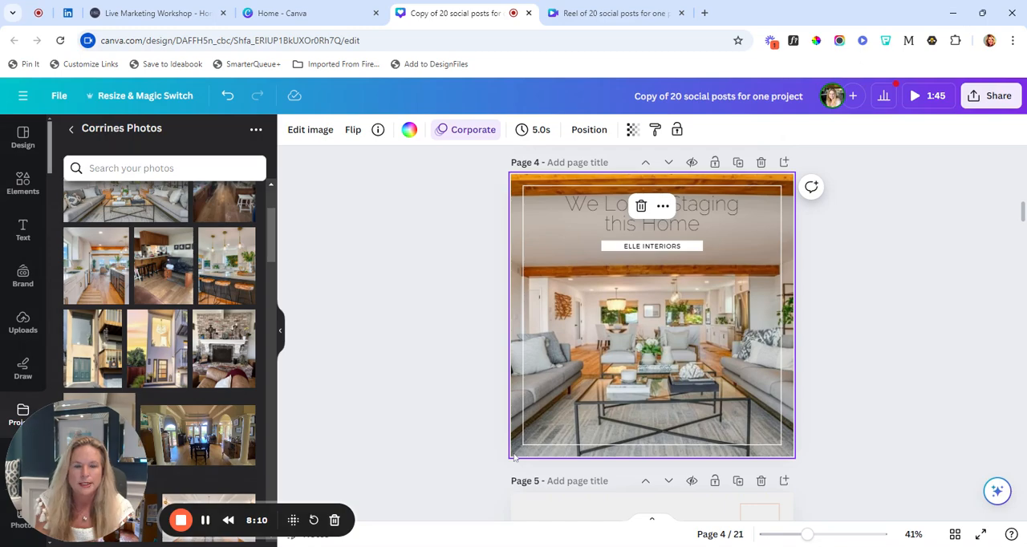
{"action": "left_click", "coordinate": [465, 129]}
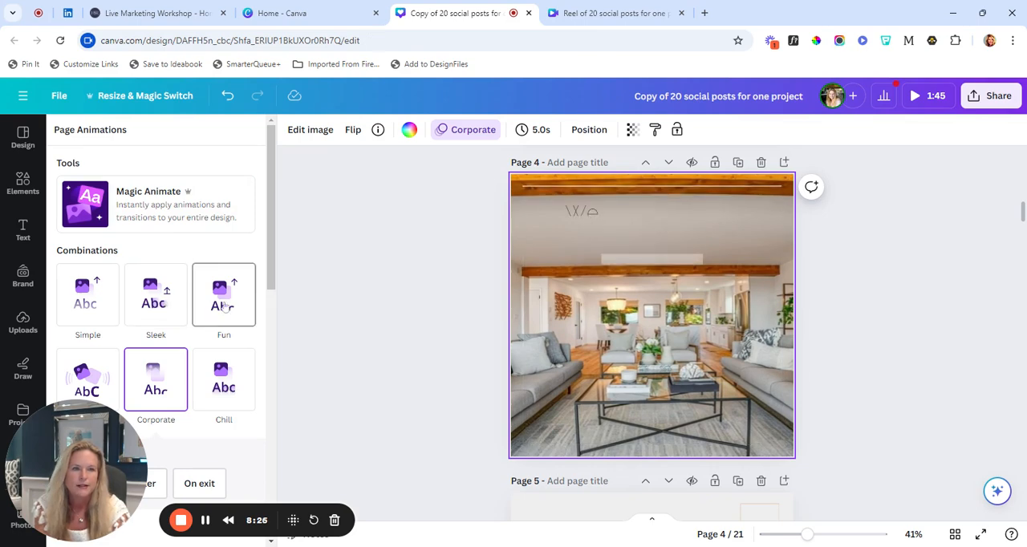
{"action": "scroll", "coordinate": [225, 305], "scroll_direction": "down", "scroll_amount": 1}
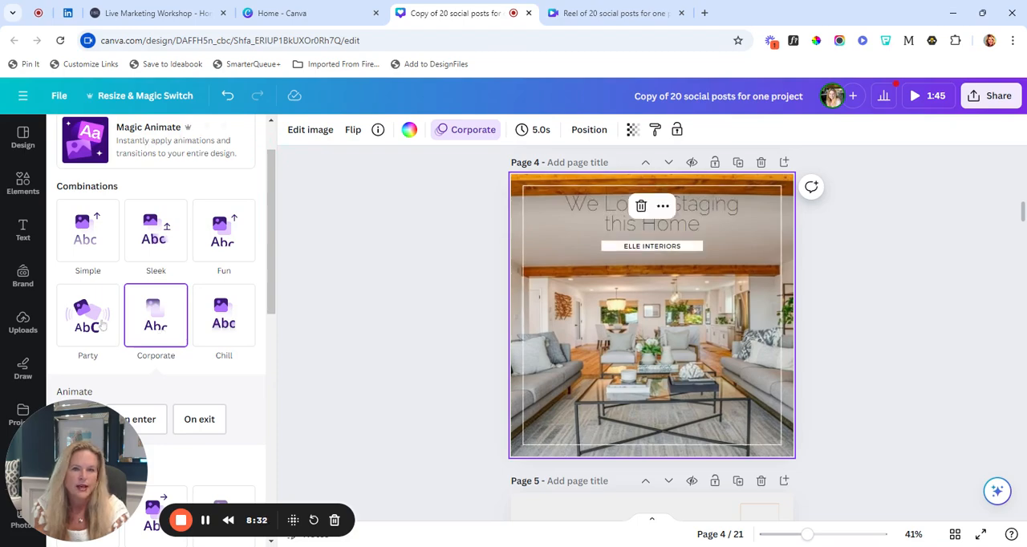
{"action": "scroll", "coordinate": [161, 330], "scroll_direction": "down", "scroll_amount": 3}
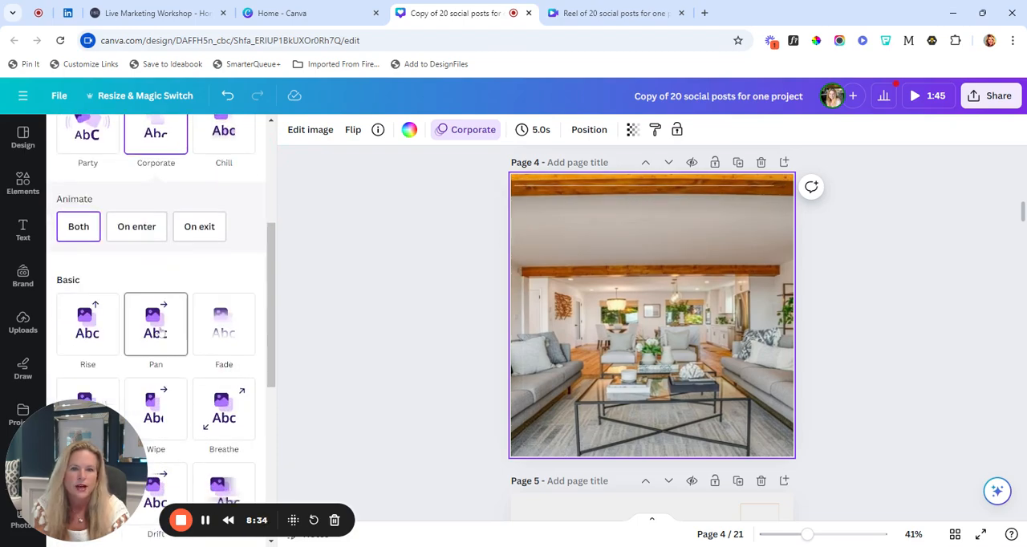
{"action": "scroll", "coordinate": [155, 331], "scroll_direction": "down", "scroll_amount": 1}
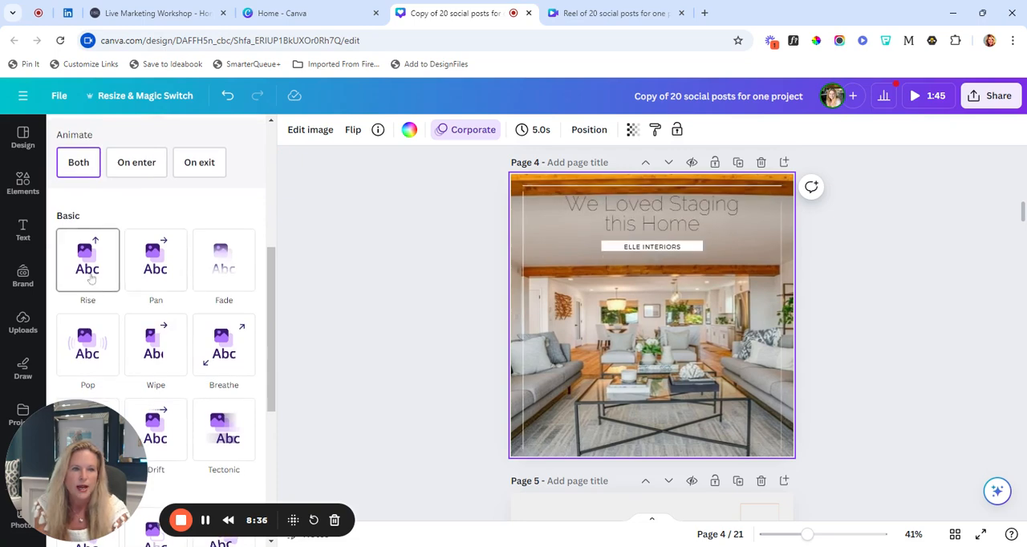
{"action": "scroll", "coordinate": [91, 279], "scroll_direction": "down", "scroll_amount": 3}
{"action": "scroll", "coordinate": [91, 278], "scroll_direction": "up", "scroll_amount": 3}
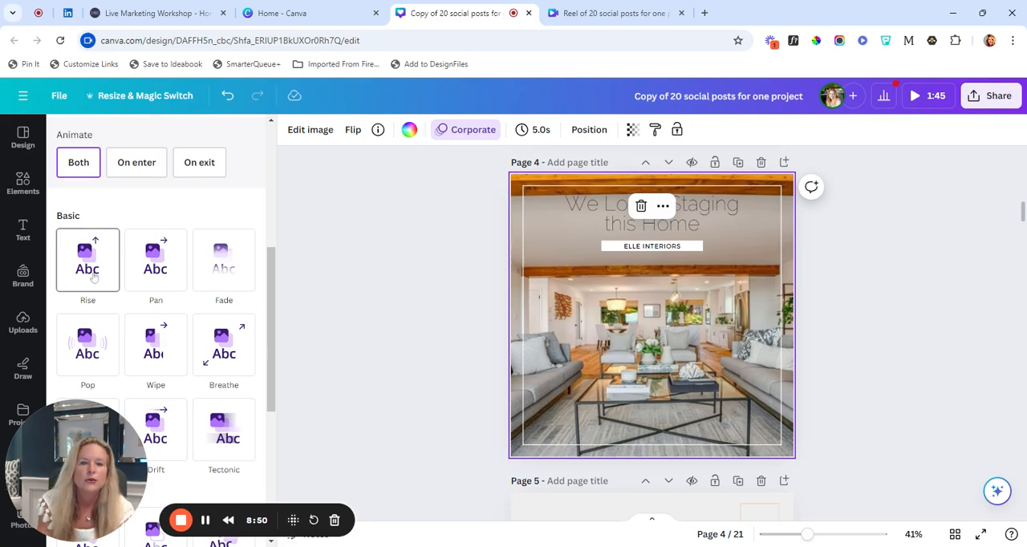
View the combination animation styles and the design's sharing and download options, and close both
{"action": "scroll", "coordinate": [160, 318], "scroll_direction": "up", "scroll_amount": 3}
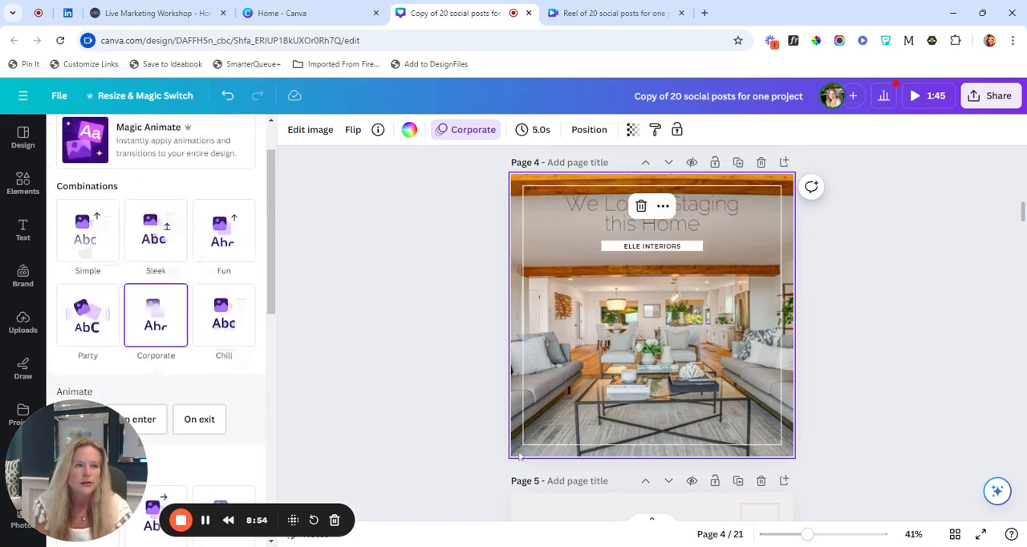
{"action": "left_click", "coordinate": [988, 98]}
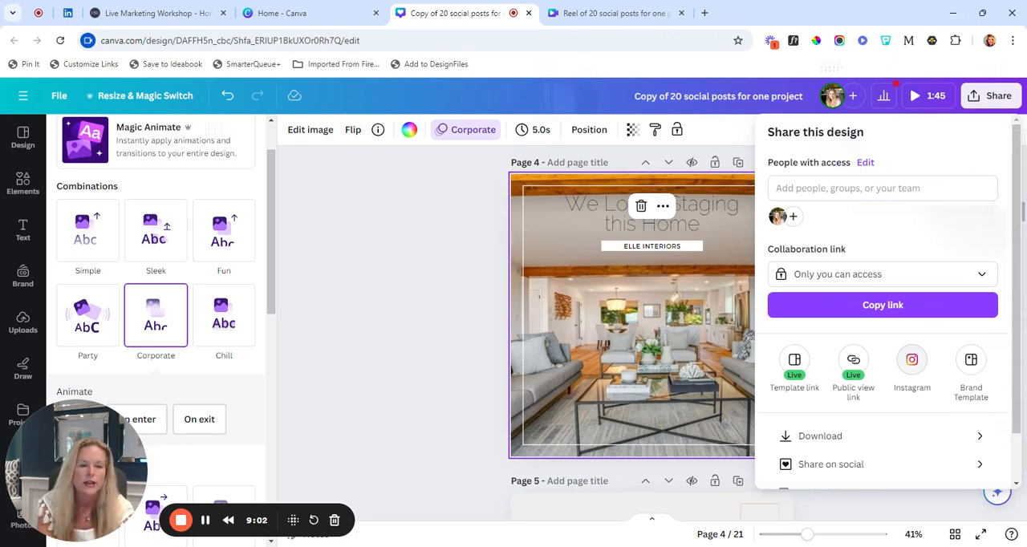
{"action": "left_click", "coordinate": [475, 349]}
{"action": "left_click", "coordinate": [443, 371]}
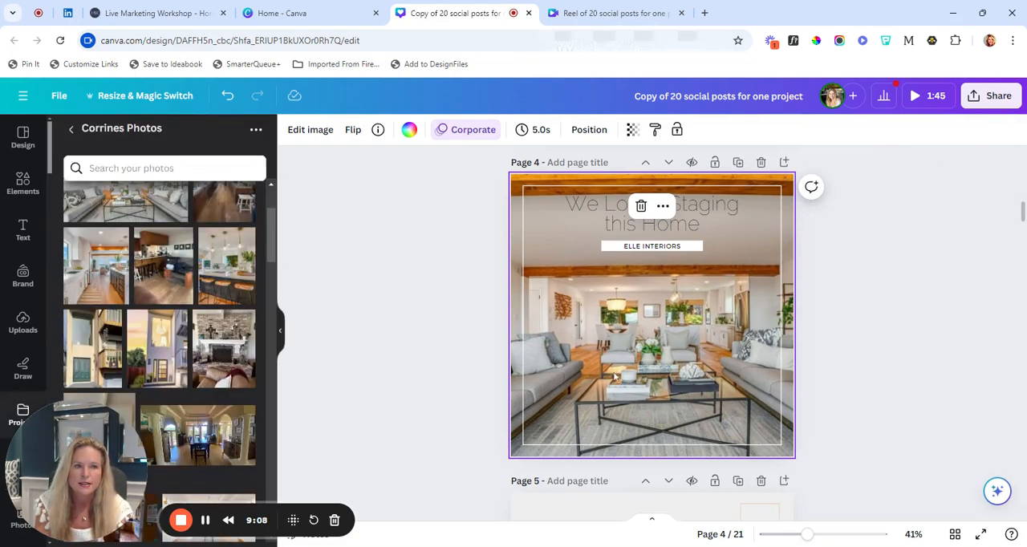
Select the right and left lines of the white frame over page 4's photo, one after the other
{"action": "left_click", "coordinate": [779, 216]}
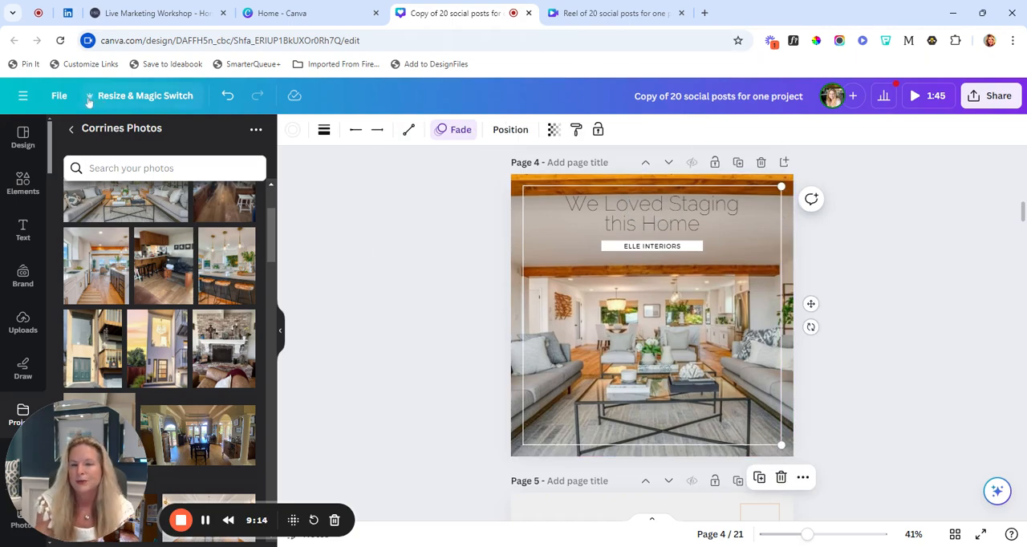
{"action": "left_click", "coordinate": [521, 313]}
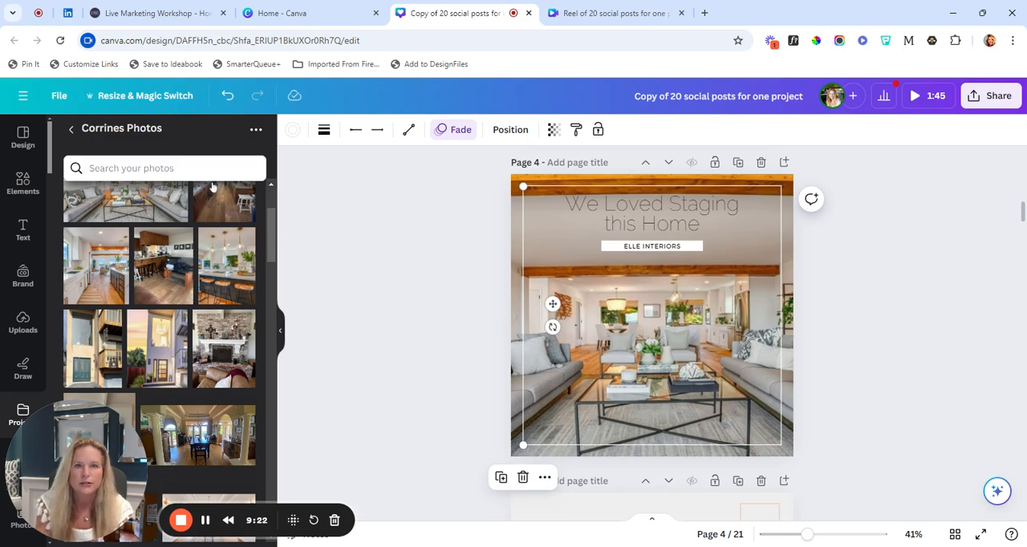
Look through the preset sizes and format categories offered for resizing the design, and close the list
{"action": "left_click", "coordinate": [135, 98]}
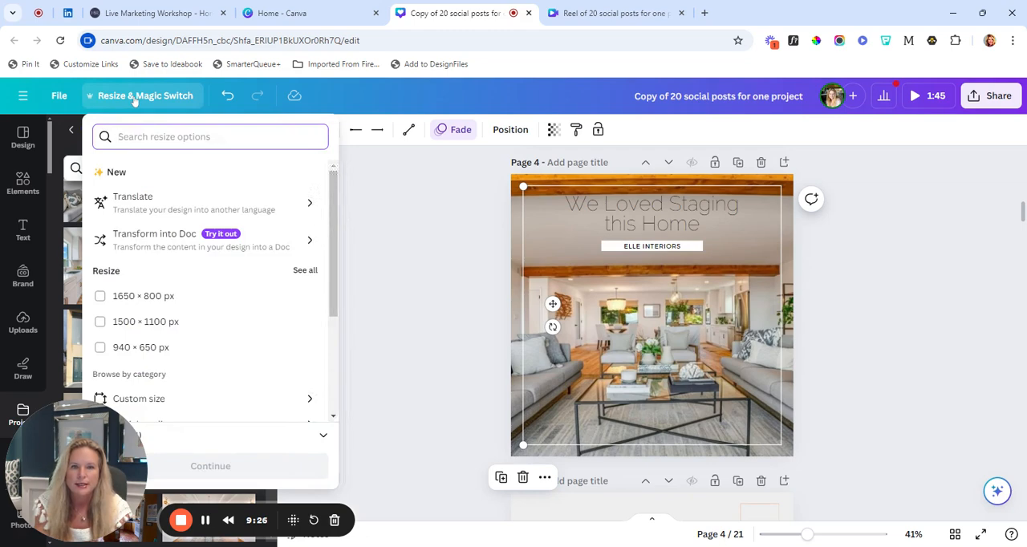
{"action": "scroll", "coordinate": [272, 293], "scroll_direction": "down", "scroll_amount": 2}
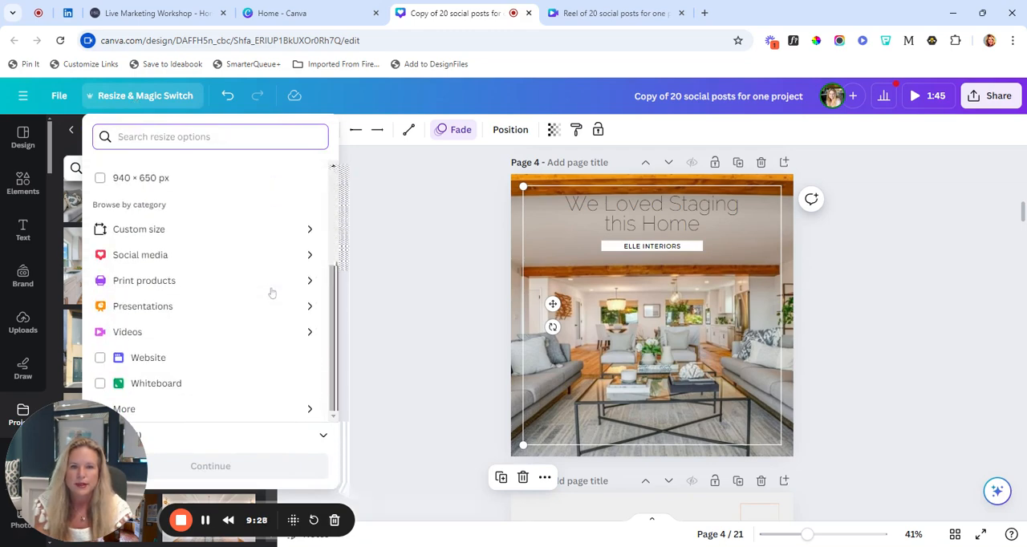
{"action": "scroll", "coordinate": [271, 292], "scroll_direction": "up", "scroll_amount": 1}
{"action": "scroll", "coordinate": [272, 292], "scroll_direction": "down", "scroll_amount": 1}
{"action": "scroll", "coordinate": [272, 293], "scroll_direction": "up", "scroll_amount": 2}
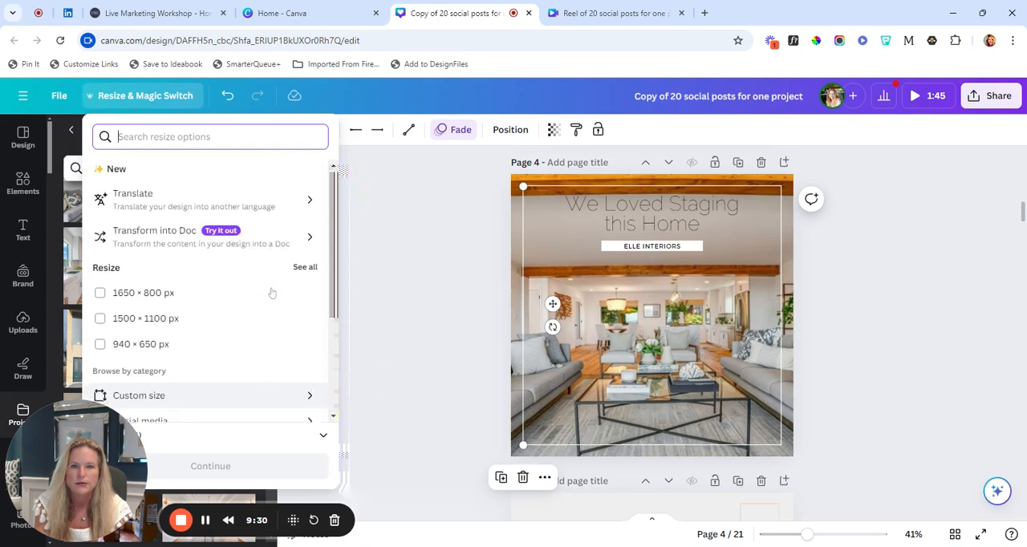
{"action": "scroll", "coordinate": [272, 293], "scroll_direction": "down", "scroll_amount": 2}
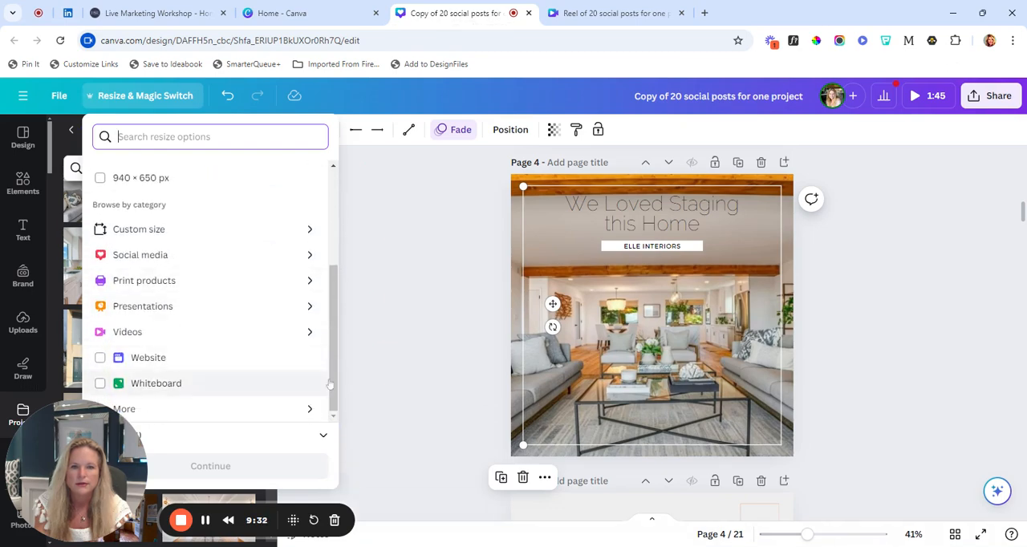
{"action": "left_click_drag", "start_coordinate": [109, 451], "coordinate": [940, 431]}
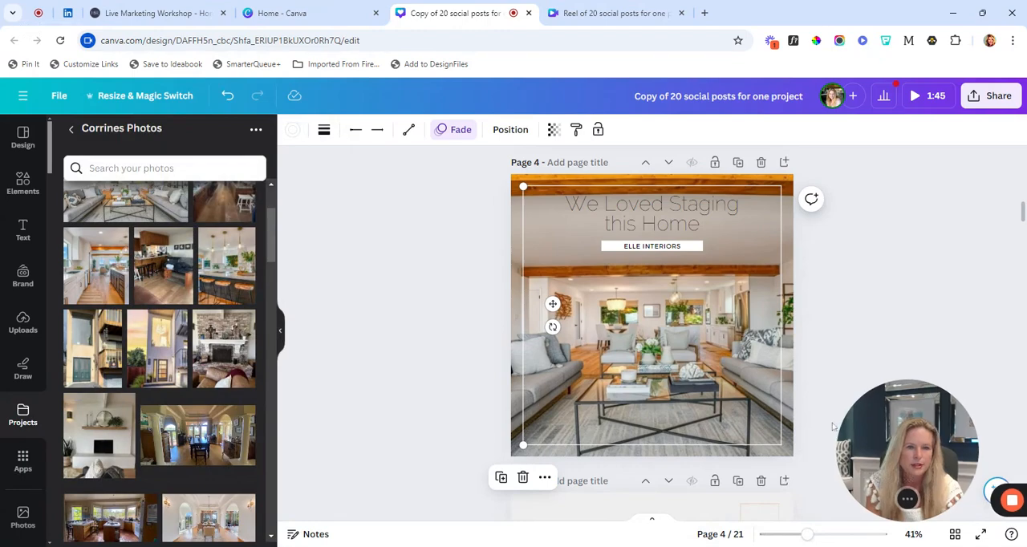
Review the social media formats available for resizing the design, and close the list without resizing
{"action": "left_click", "coordinate": [143, 95]}
{"action": "scroll", "coordinate": [164, 350], "scroll_direction": "down", "scroll_amount": 3}
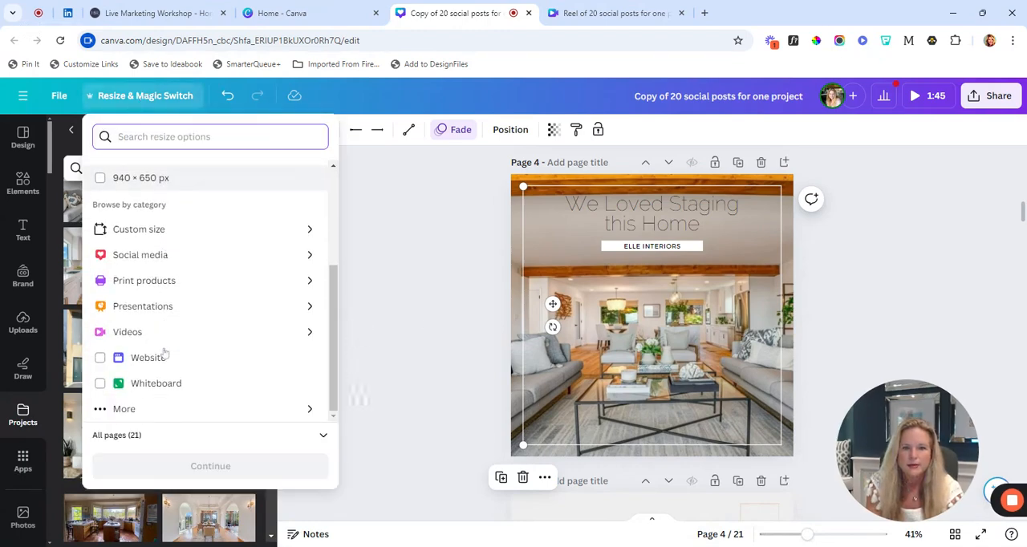
{"action": "left_click", "coordinate": [181, 256]}
{"action": "scroll", "coordinate": [181, 258], "scroll_direction": "up", "scroll_amount": 1}
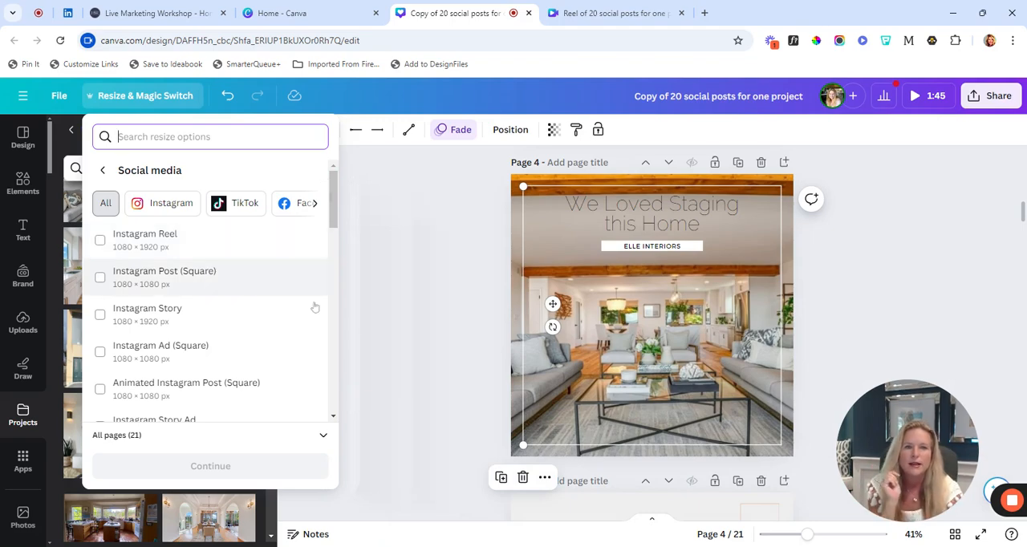
{"action": "left_click", "coordinate": [386, 315]}
Switch to the "Reel of 20 social posts for one project" mobile video design and play its animated page
{"action": "left_click", "coordinate": [611, 13]}
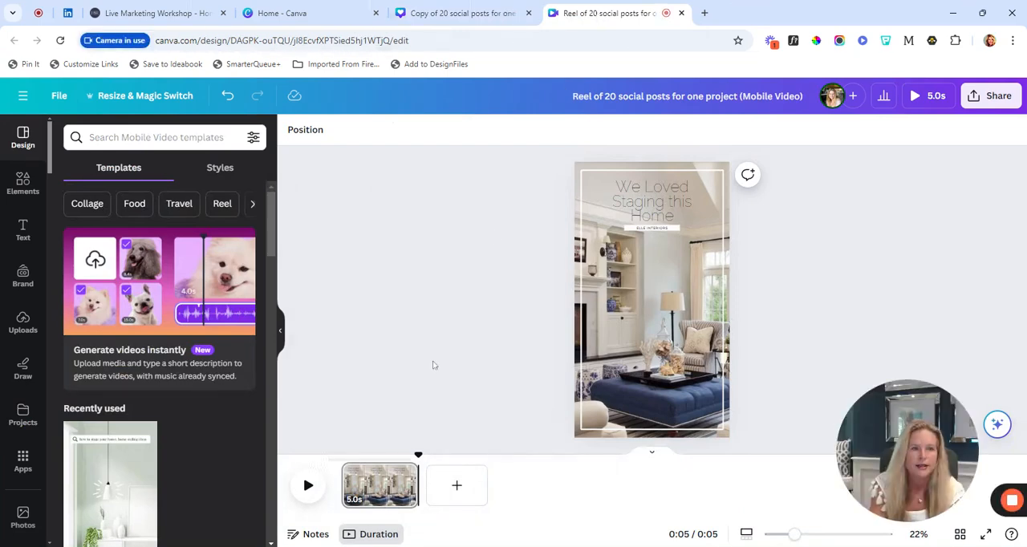
{"action": "left_click", "coordinate": [307, 485]}
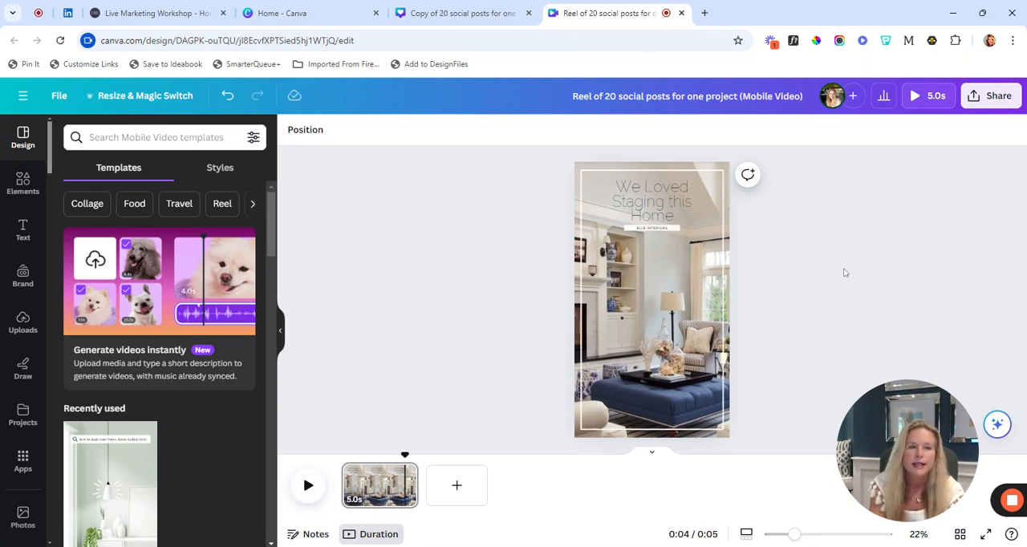
{"action": "key", "text": "space"}
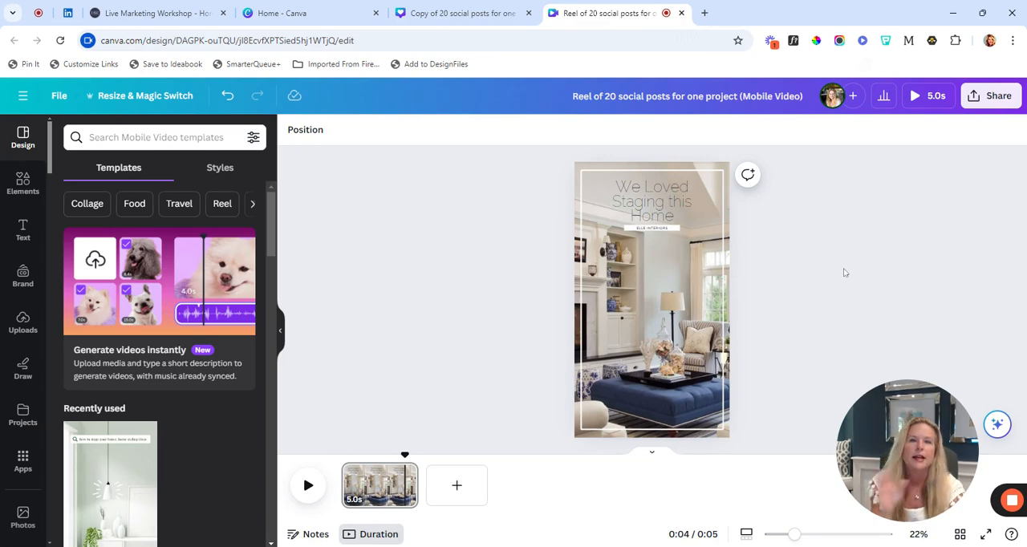